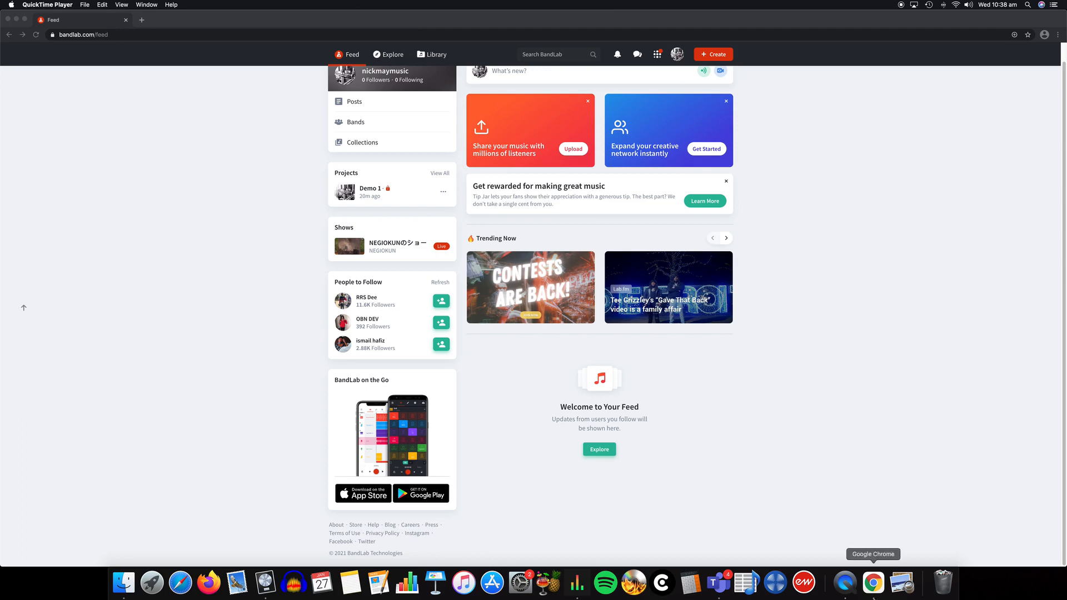
# Create a new project in the Mix Editor with an Instruments (MIDI) track
pyautogui.scroll(2, 514, 299)
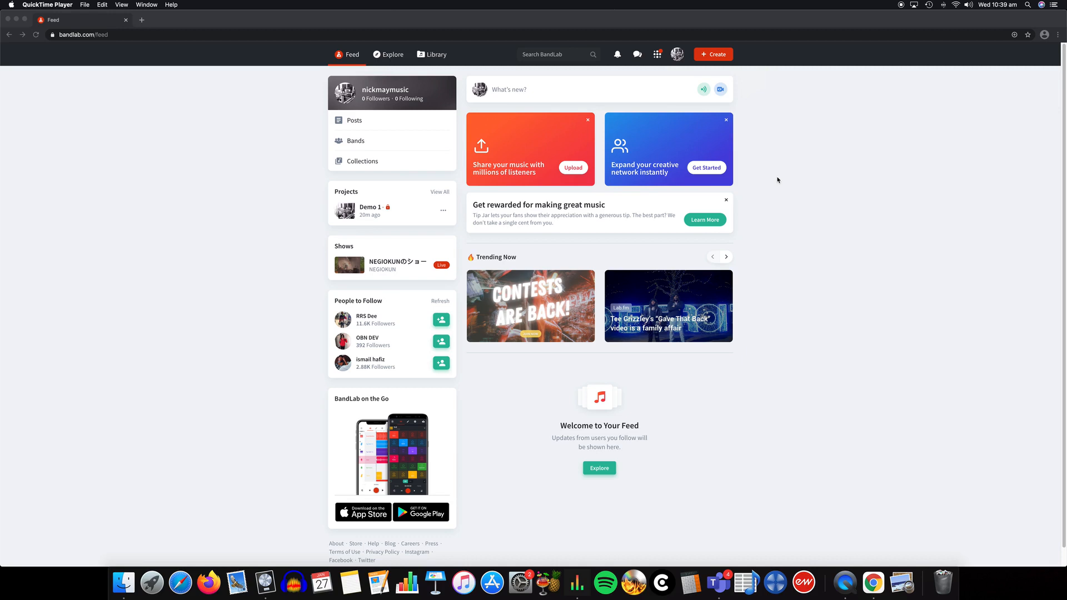
pyautogui.click(710, 57)
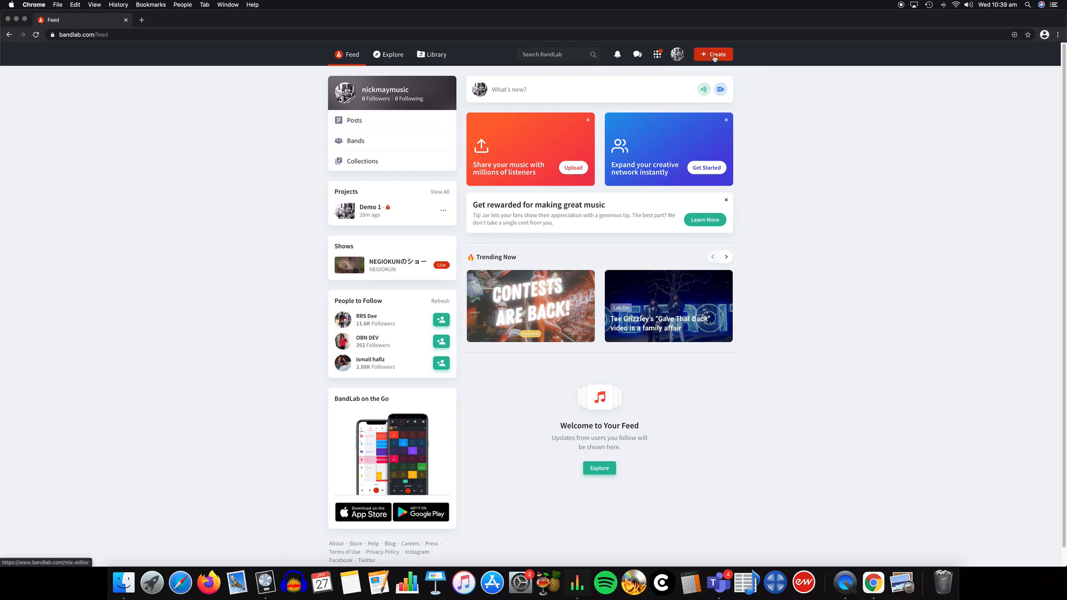
pyautogui.click(714, 56)
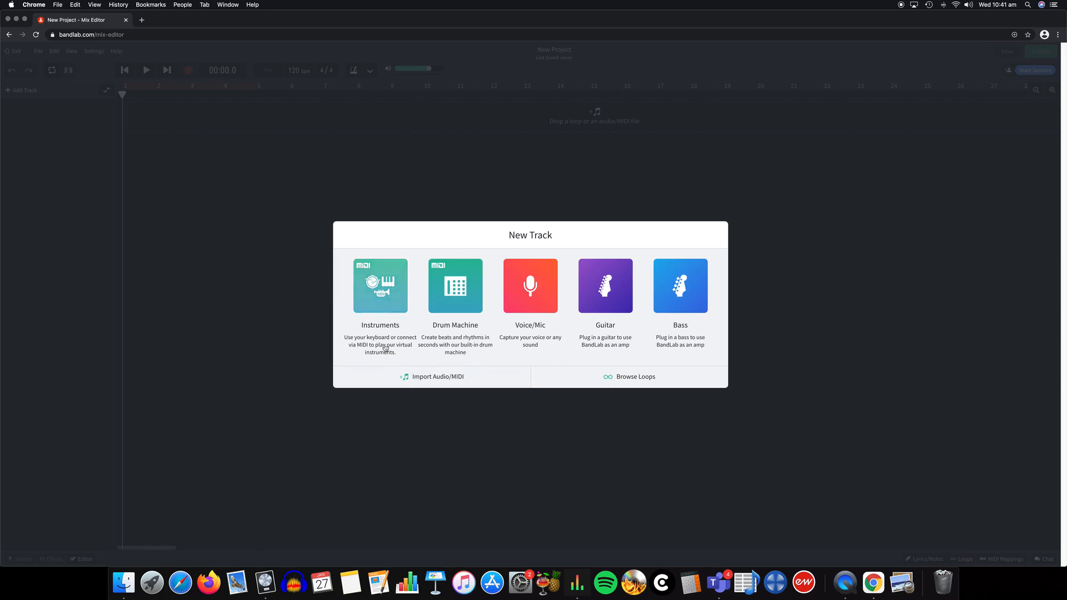
pyautogui.click(378, 295)
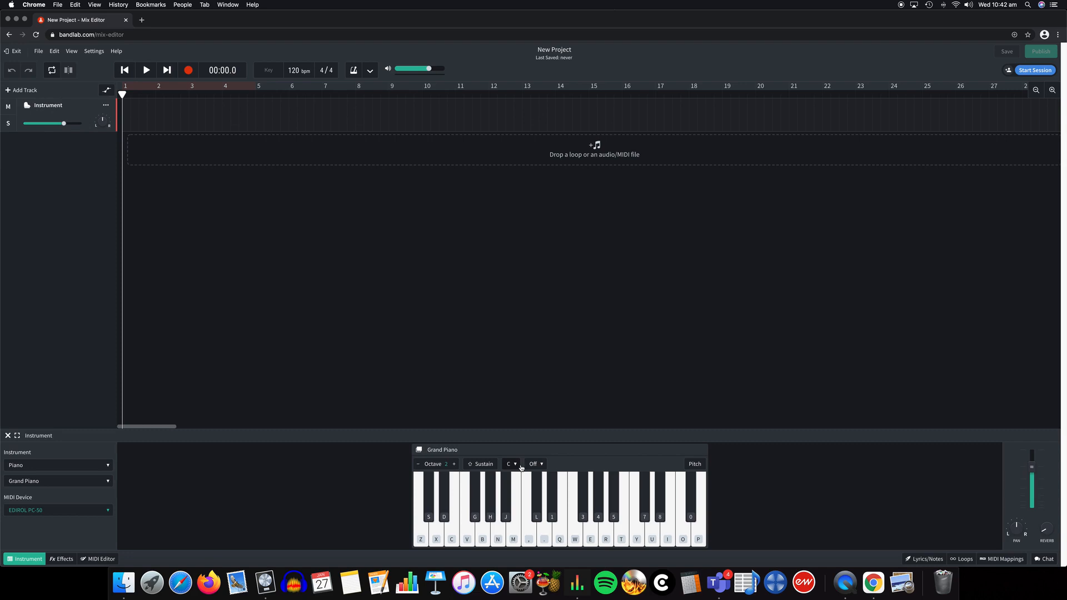
# Audition single notes in the lower half of the Grand Piano's virtual keyboard
pyautogui.click(514, 539)
pyautogui.click(482, 538)
pyautogui.press('z')
pyautogui.press('z')
pyautogui.press('x')
pyautogui.press('c')
pyautogui.press('v')
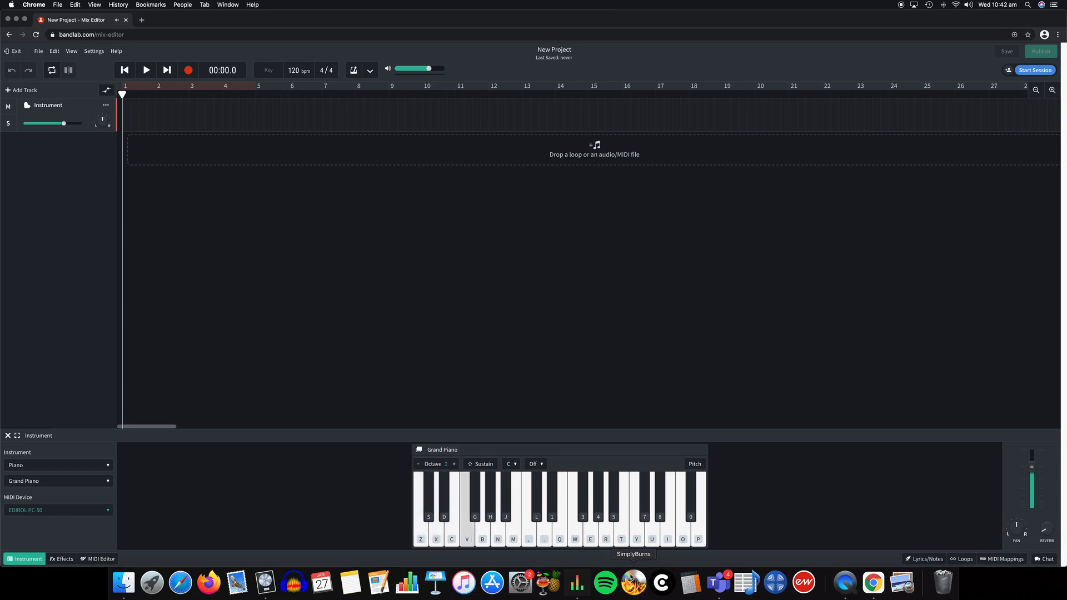
pyautogui.press('b')
pyautogui.press('v')
pyautogui.press('x')
pyautogui.press('z')
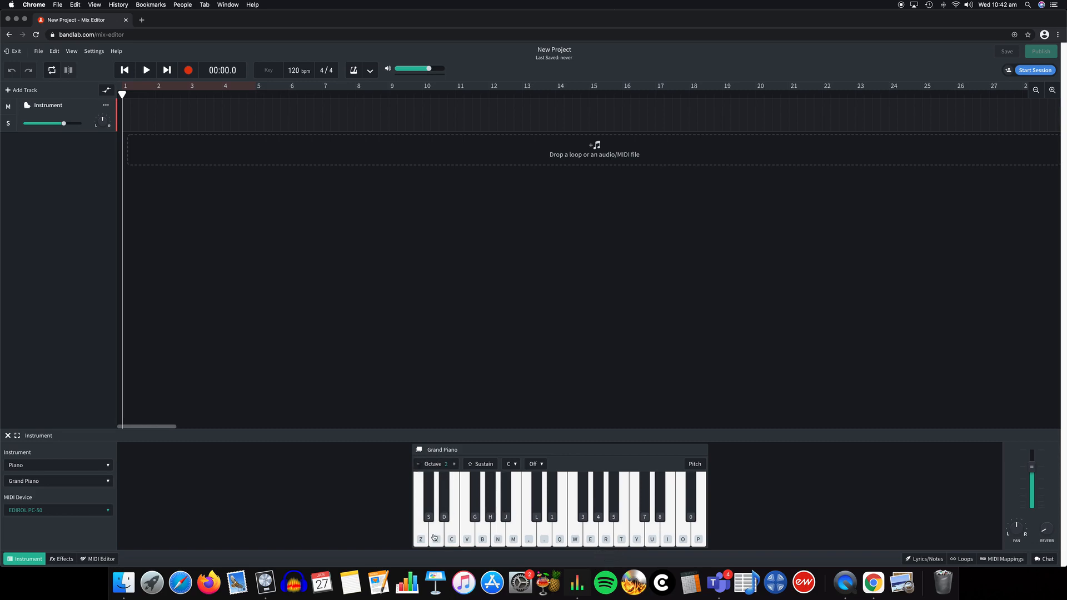
pyautogui.press('z')
pyautogui.press('x')
pyautogui.press('b')
# Raise the virtual keyboard to octave 3 and audition notes and chords such as C–E–G and C–F–A
pyautogui.click(455, 464)
pyautogui.press('z')
pyautogui.press('c')
pyautogui.press('v')
pyautogui.press('b')
pyautogui.press('z')
pyautogui.press('c')
pyautogui.press('b')
pyautogui.press('v')
pyautogui.press('n')
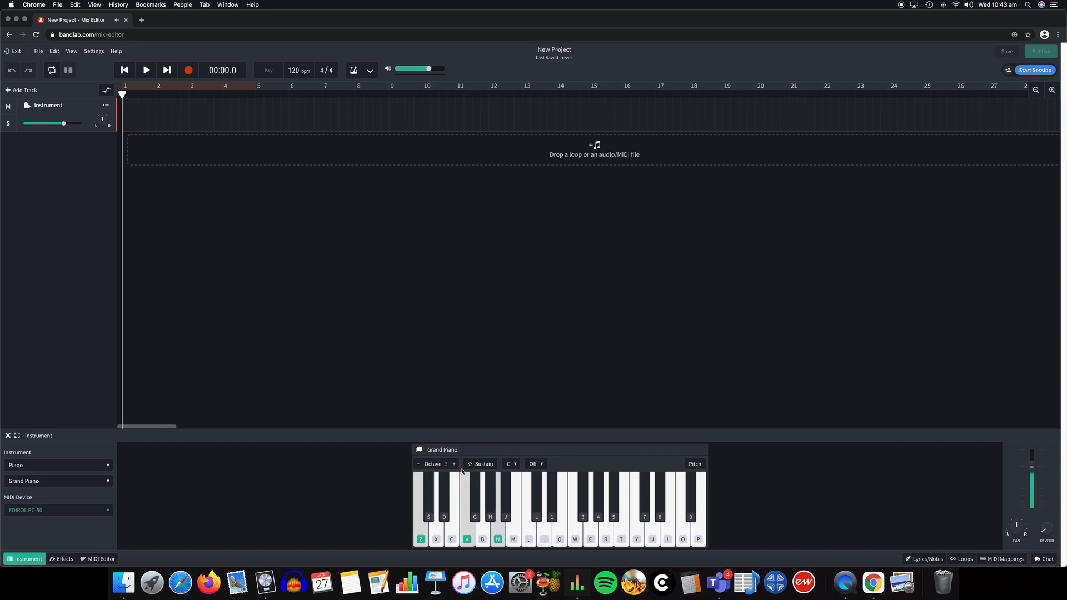
pyautogui.press('z')
pyautogui.press('c')
pyautogui.press('b')
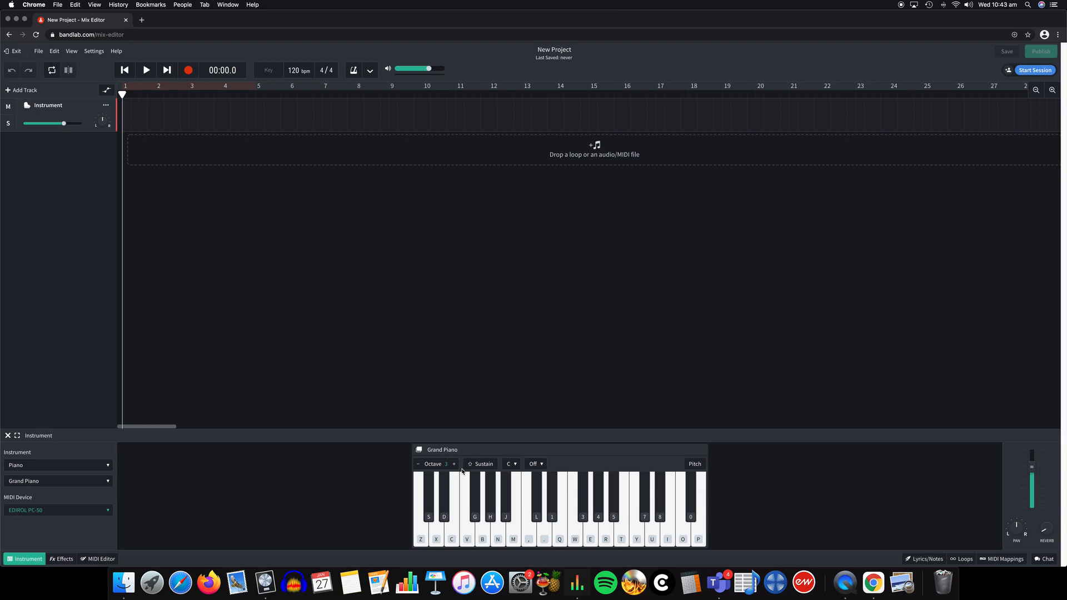
pyautogui.press('p')
pyautogui.press('m')
pyautogui.press('z')
pyautogui.press('x')
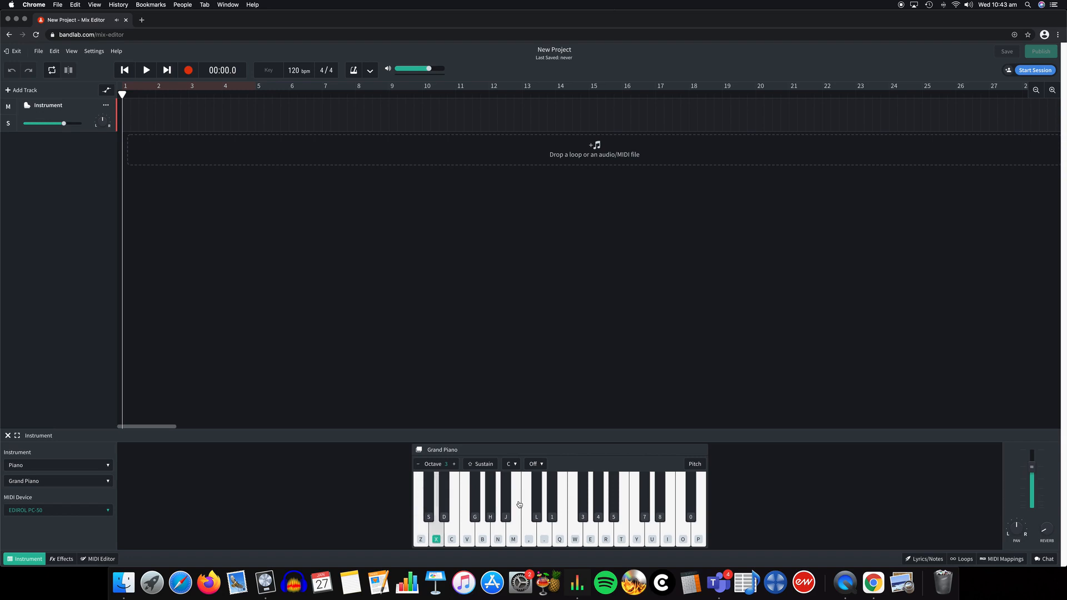
pyautogui.press('c')
pyautogui.press('x')
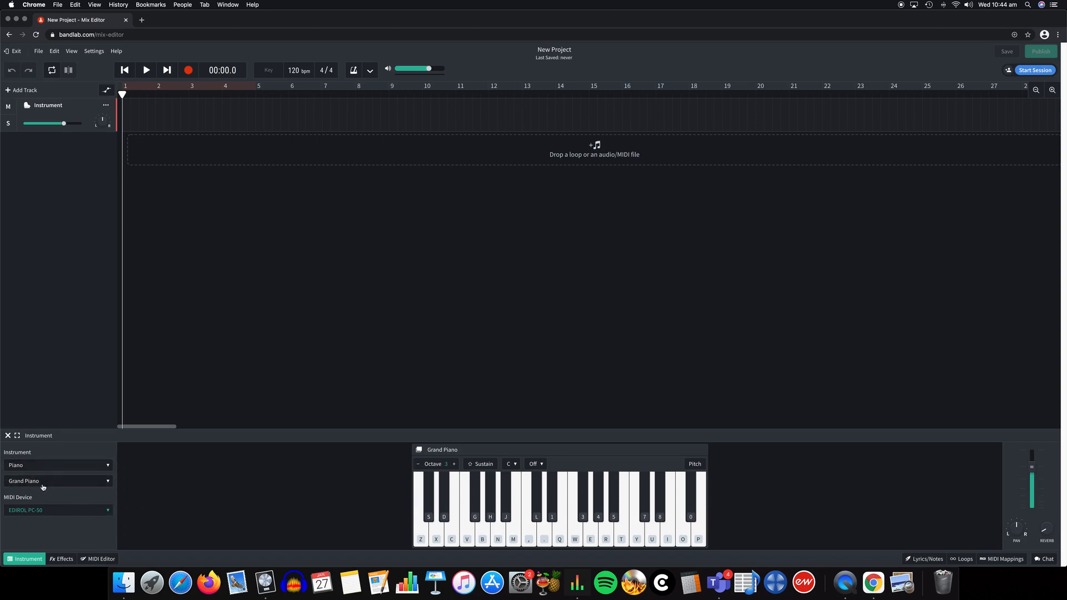
# Switch the track's instrument category to Bass and preview the Double Bass Section sound
pyautogui.click(45, 466)
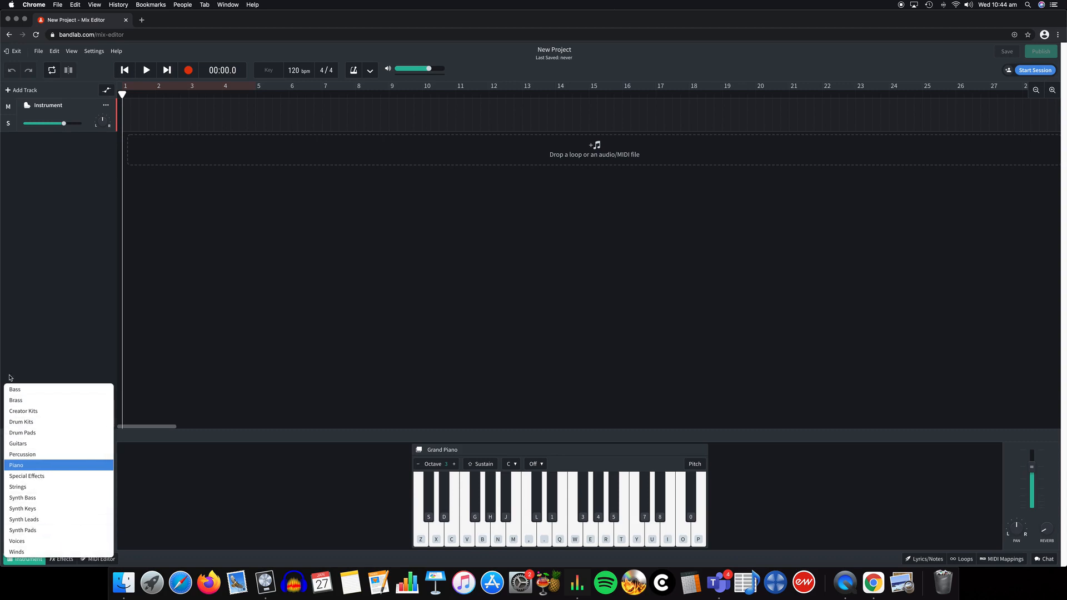
pyautogui.click(15, 390)
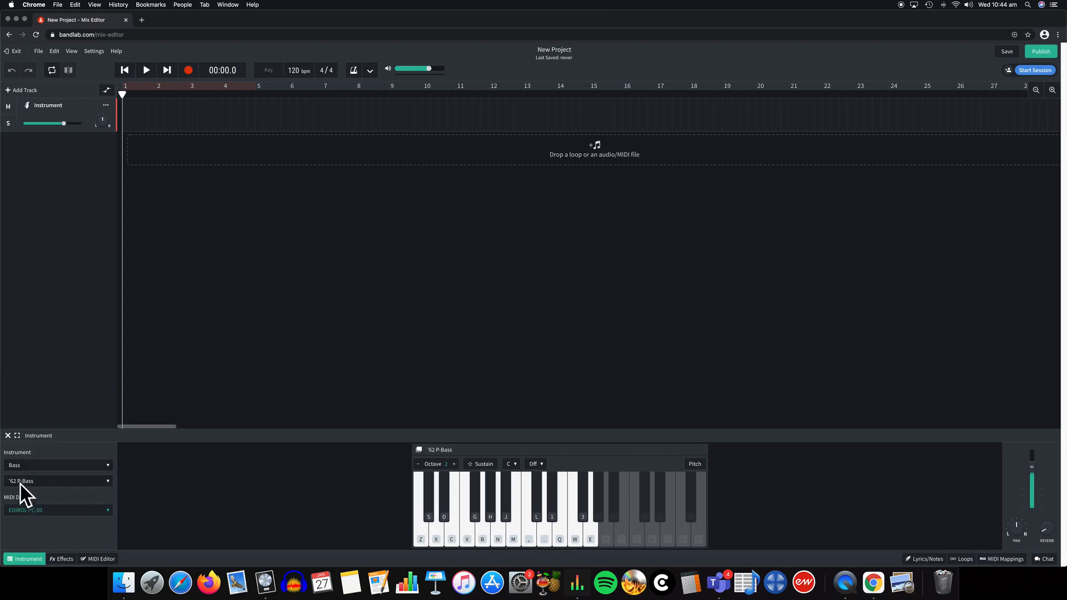
pyautogui.click(109, 483)
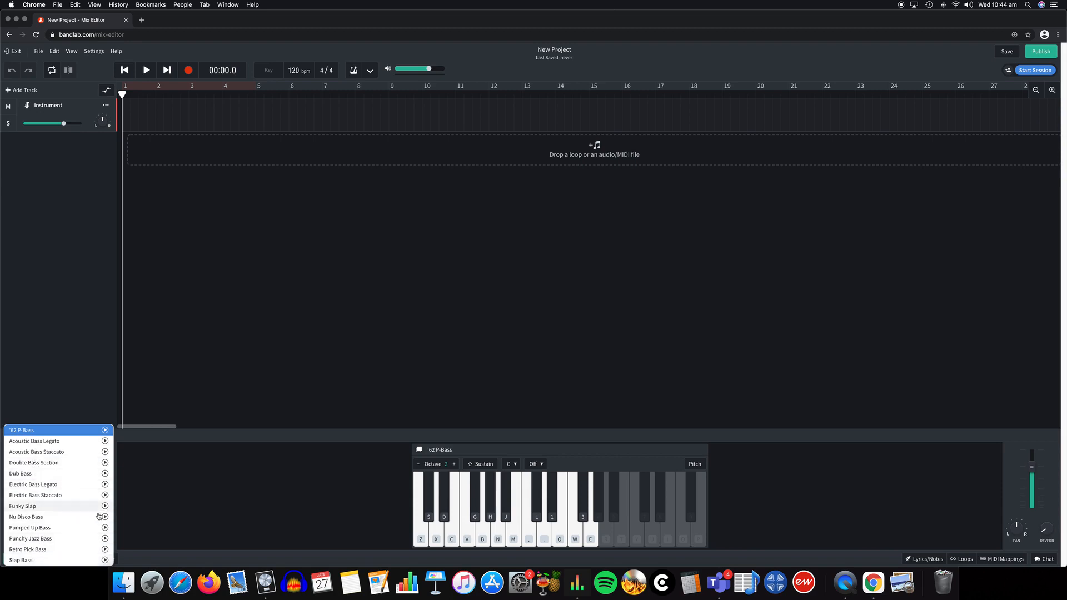
pyautogui.click(106, 464)
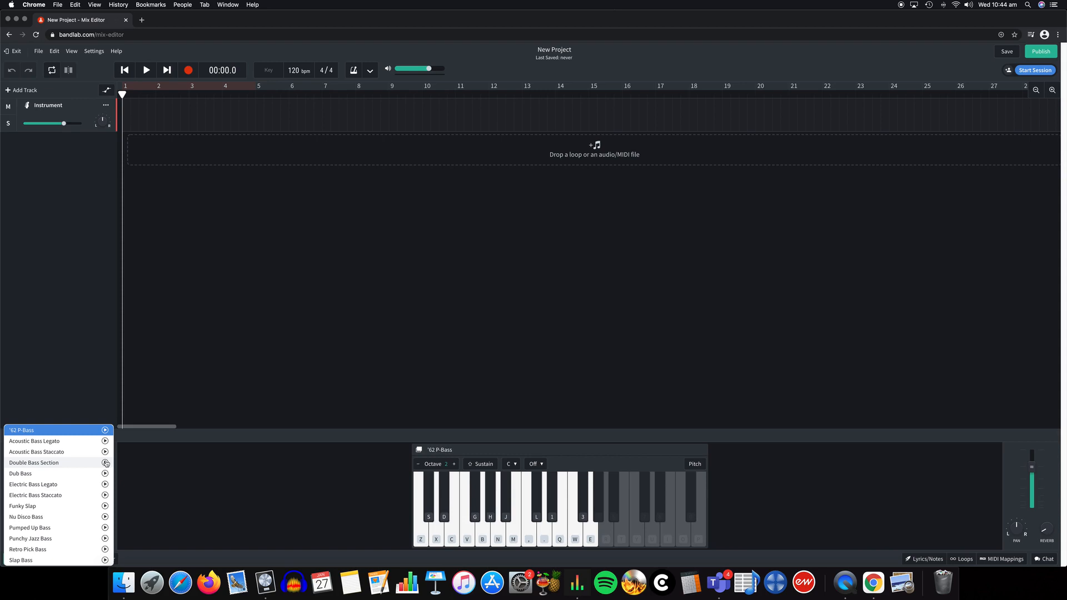
pyautogui.click(106, 465)
# Change the instrument category to Strings and browse its sounds, keeping String Orchestra
pyautogui.click(41, 465)
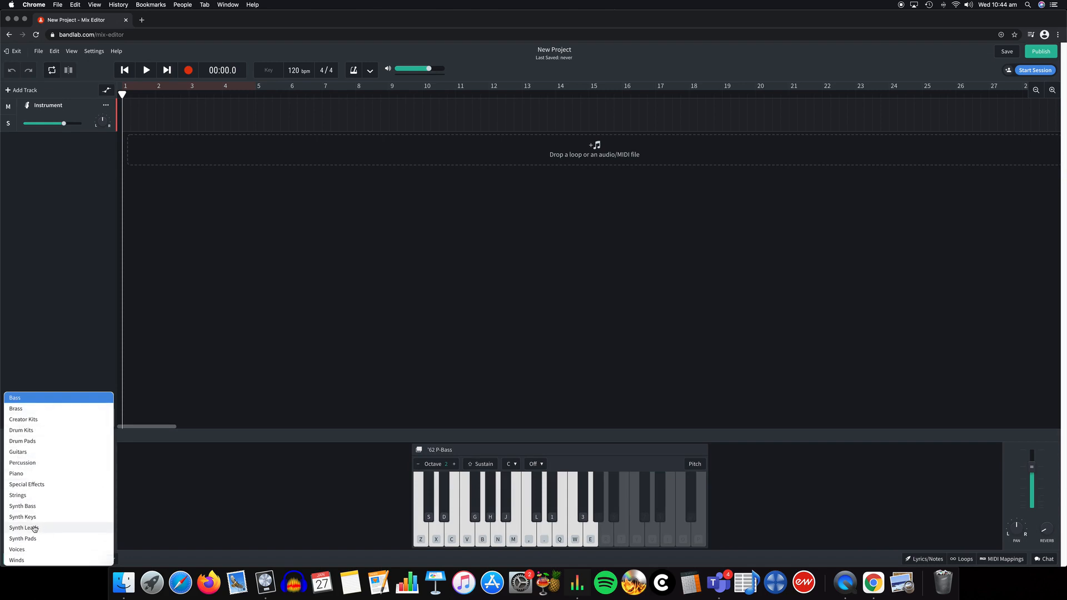
pyautogui.click(25, 495)
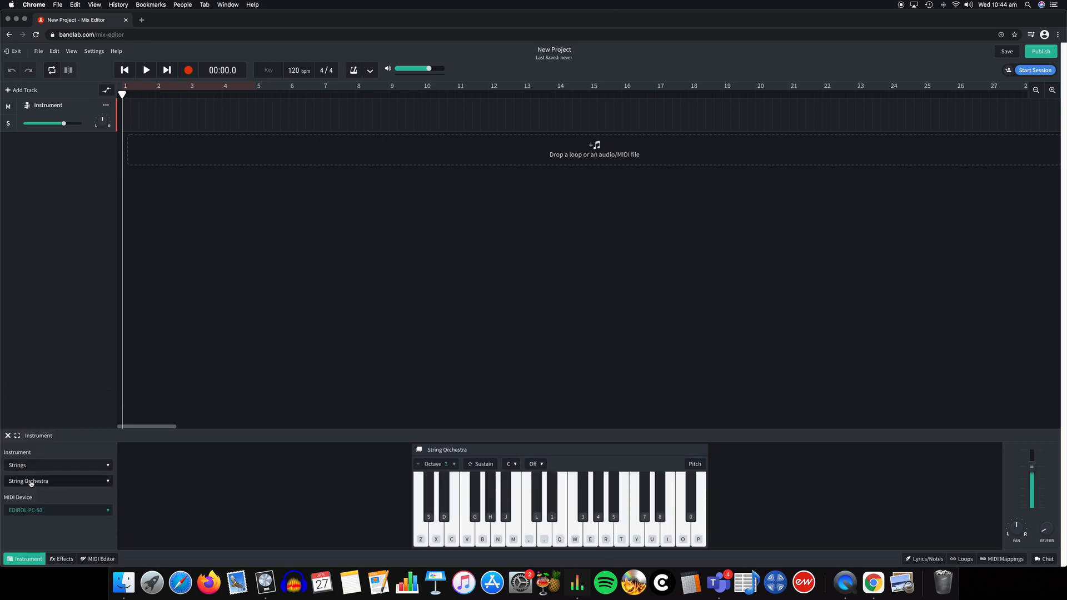
pyautogui.click(43, 482)
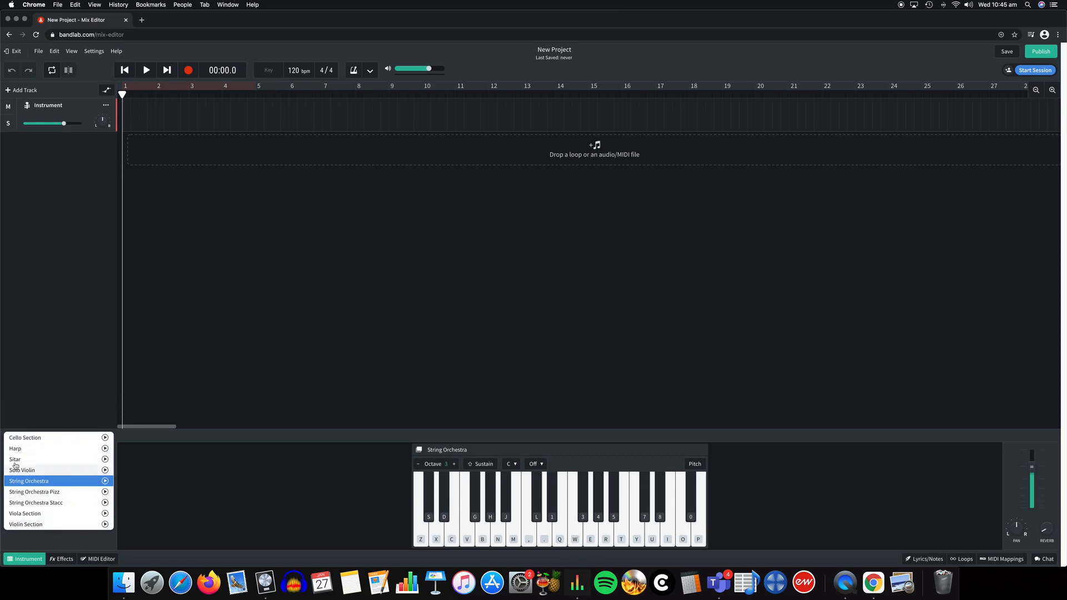
pyautogui.click(58, 481)
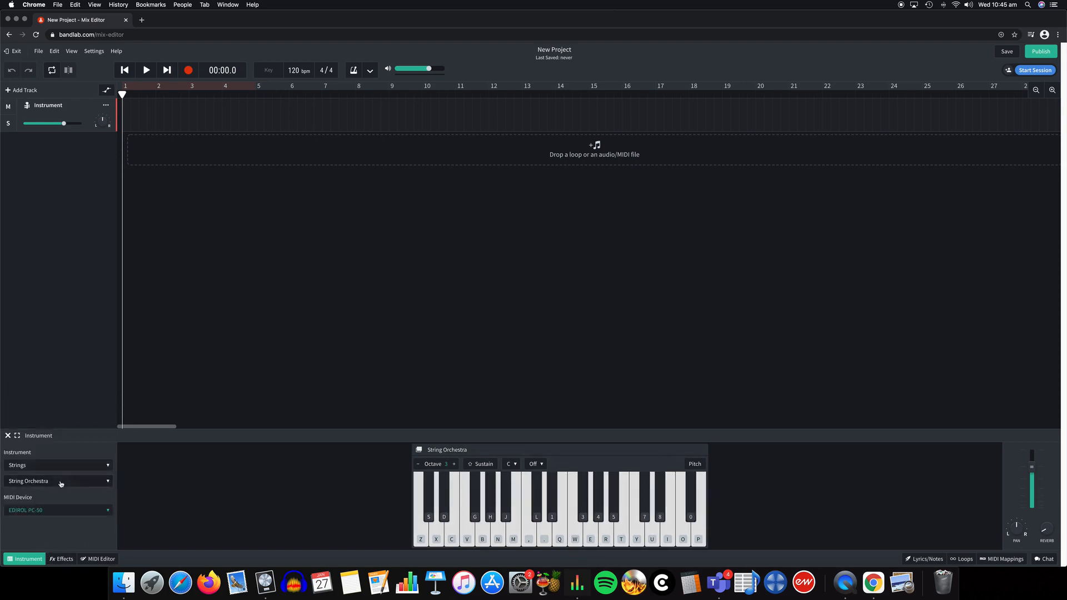
# Set the instrument category to Piano and rename the track "Piano"
pyautogui.click(36, 467)
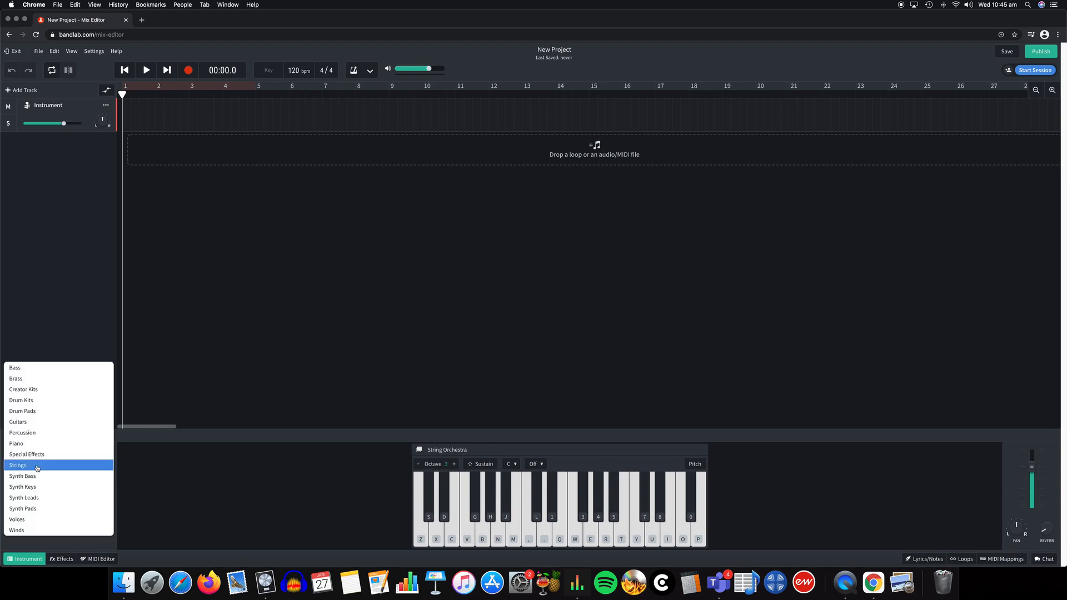
pyautogui.click(31, 444)
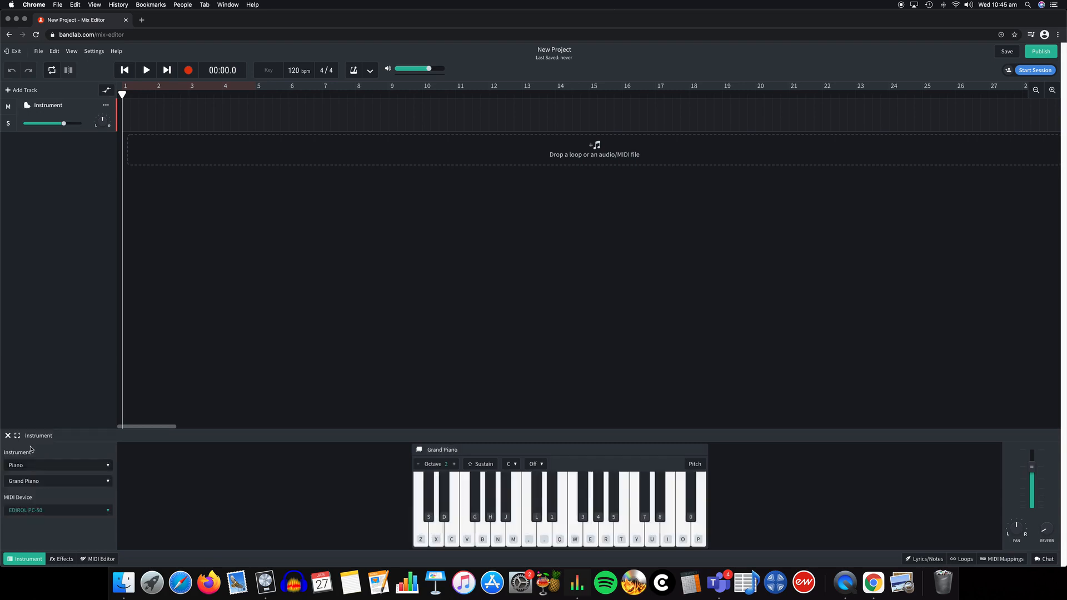
pyautogui.doubleClick(49, 106)
pyautogui.write('Piano')
pyautogui.click(60, 167)
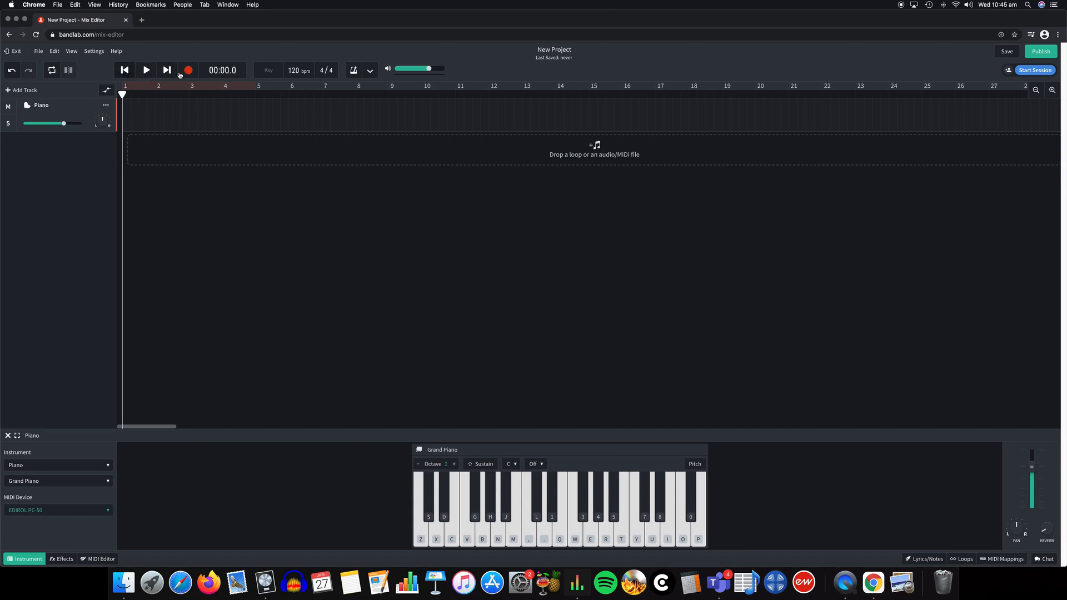
# Play the empty project for about three seconds, pause it, and return the playhead to the beginning
pyautogui.click(146, 71)
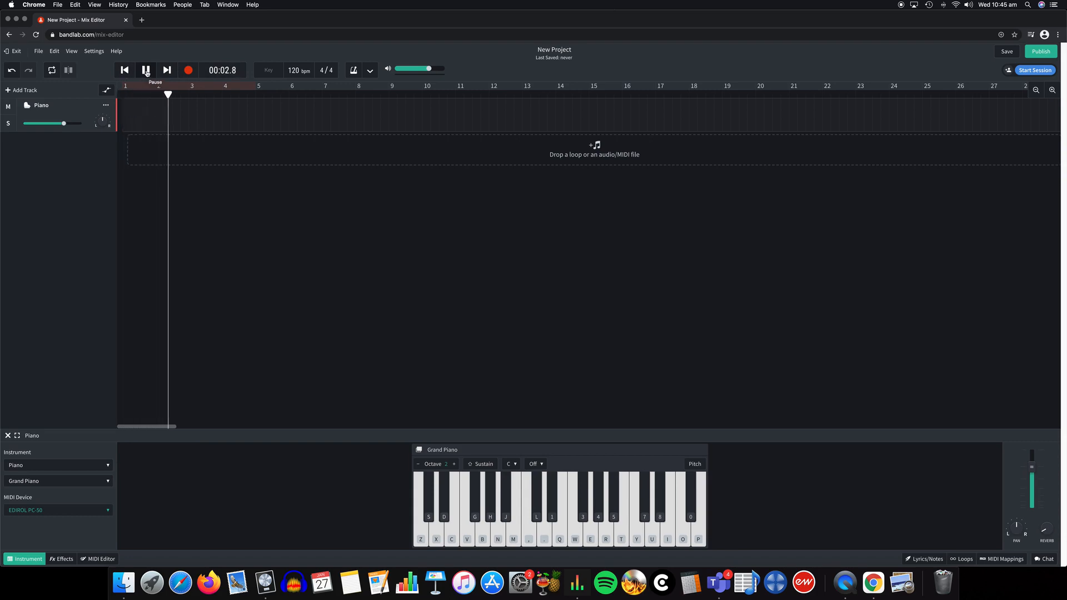
pyautogui.click(146, 70)
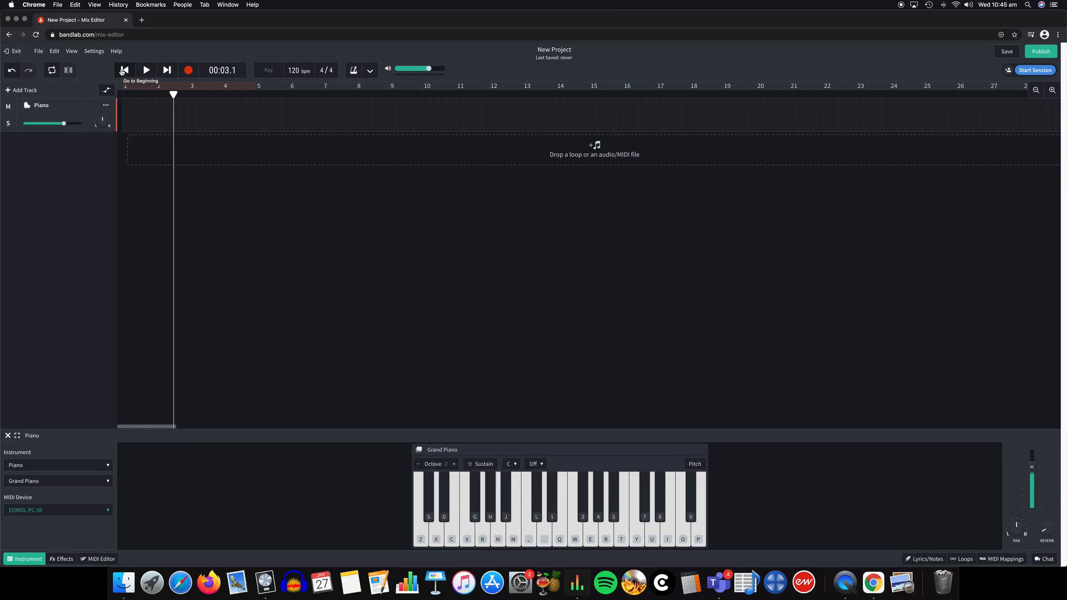
pyautogui.click(124, 71)
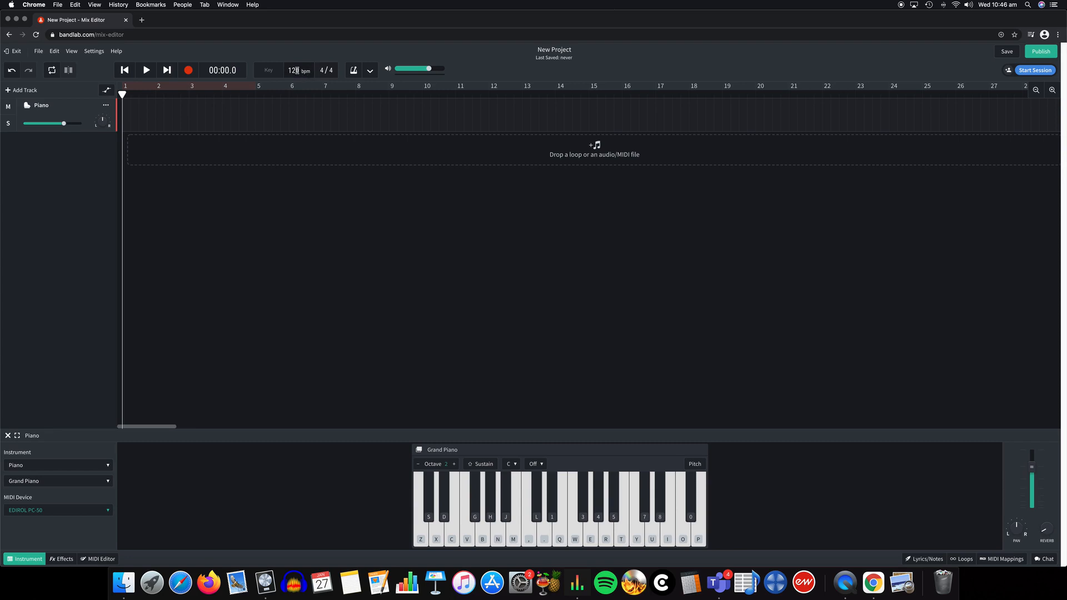
# Turn on the metronome and play the project briefly to hear its click
pyautogui.moveTo(294, 70)
pyautogui.mouseDown()
pyautogui.moveTo(300, 96)
pyautogui.moveTo(302, 46)
pyautogui.moveTo(298, 105)
pyautogui.moveTo(305, 72)
pyautogui.mouseUp()
pyautogui.click(354, 77)
pyautogui.click(354, 76)
pyautogui.click(355, 78)
pyautogui.click(355, 76)
pyautogui.click(355, 75)
pyautogui.press('space')
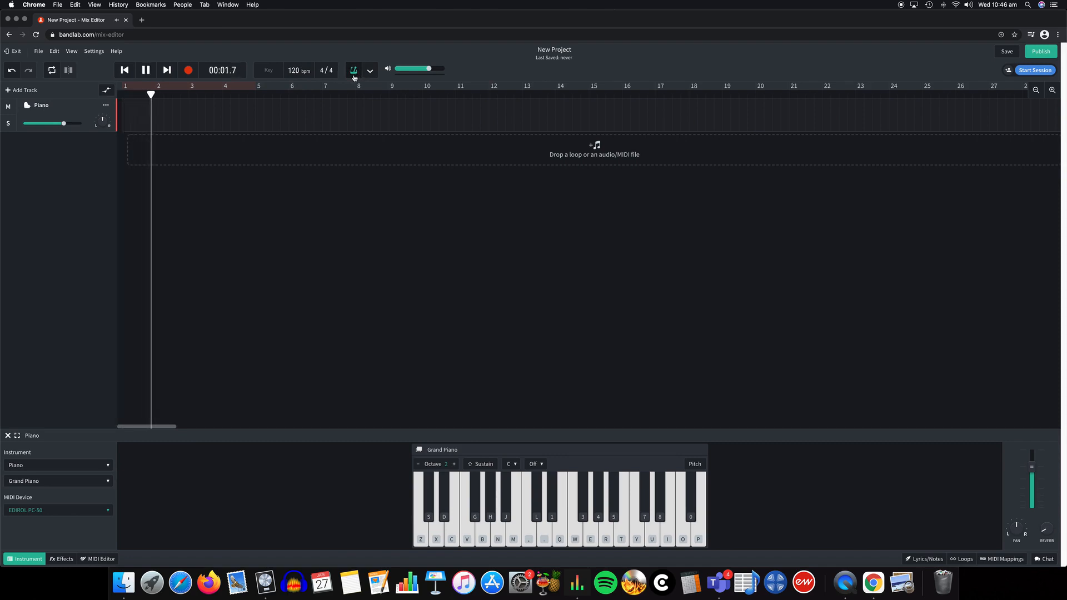
pyautogui.press('space')
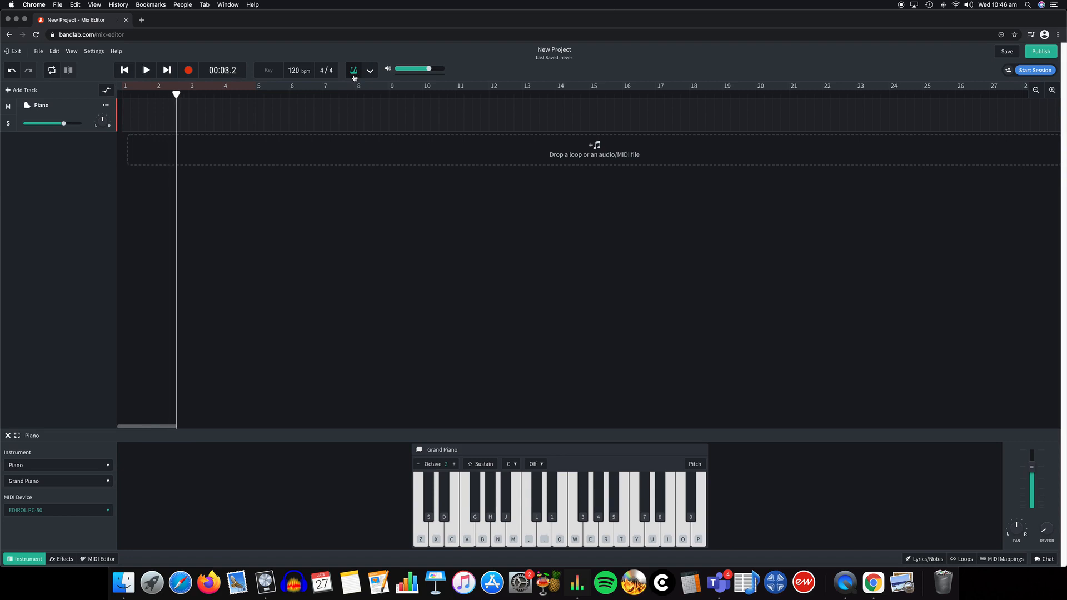
# View the metronome's tempo, sound and count-in options, and return the playhead to the beginning of the project
pyautogui.click(372, 73)
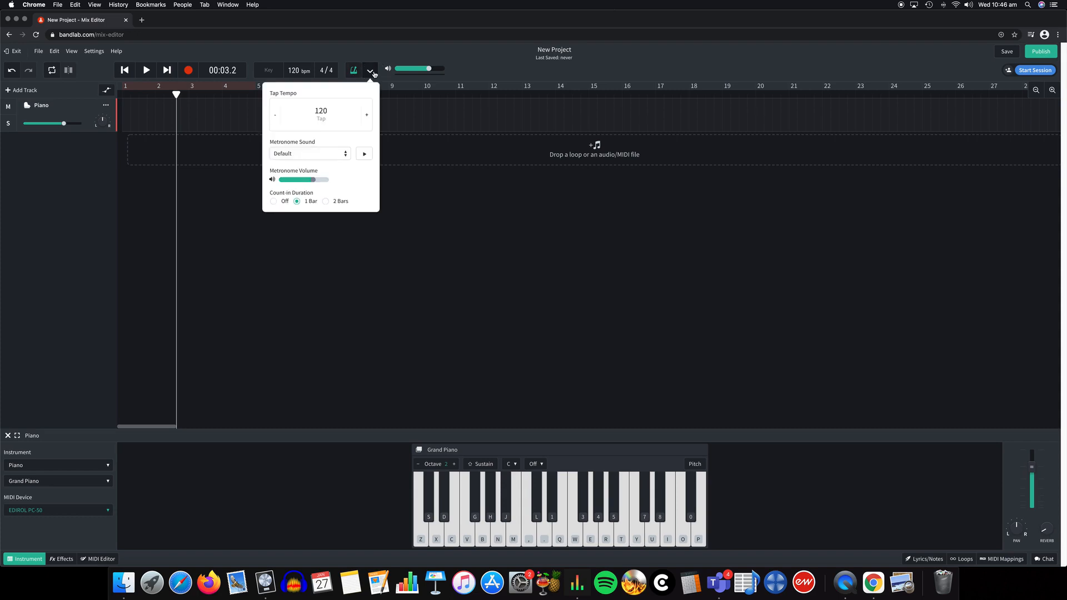
pyautogui.click(372, 72)
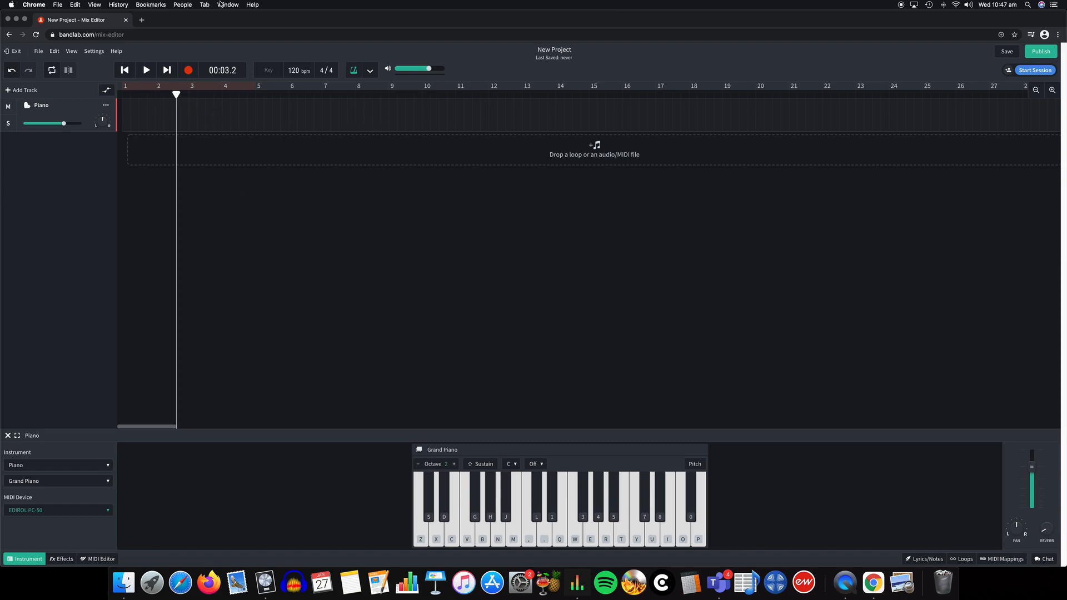
pyautogui.moveTo(176, 94); pyautogui.dragTo(193, 94)
pyautogui.click(124, 71)
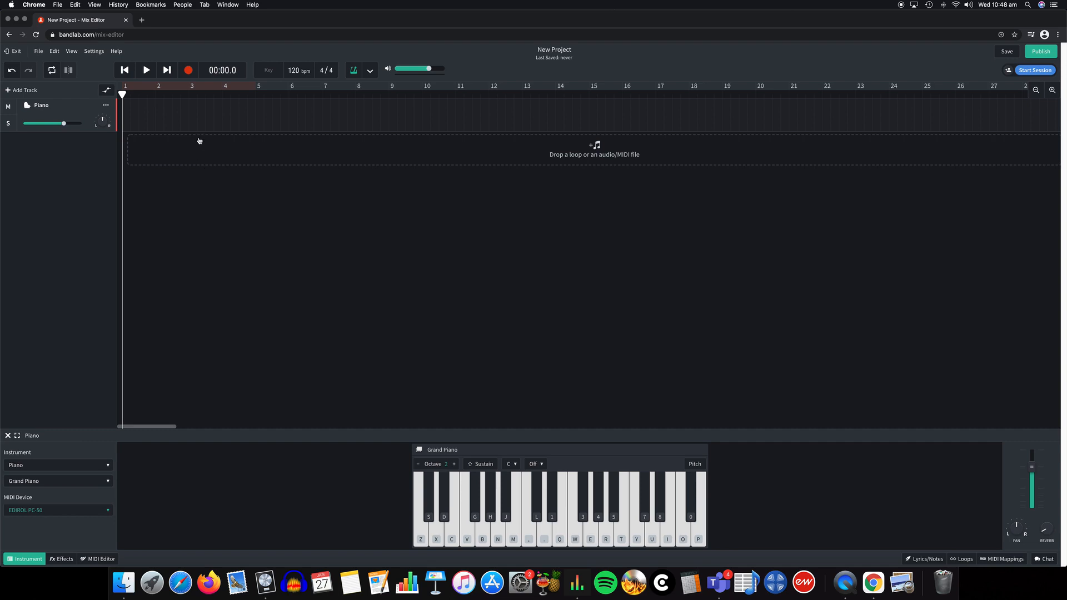
# Rehearse the four-note chords A–C–E–G and E–G–B–D on the Grand Piano keyboard
pyautogui.press('r')
pyautogui.press('y')
pyautogui.press('i')
pyautogui.press('p')
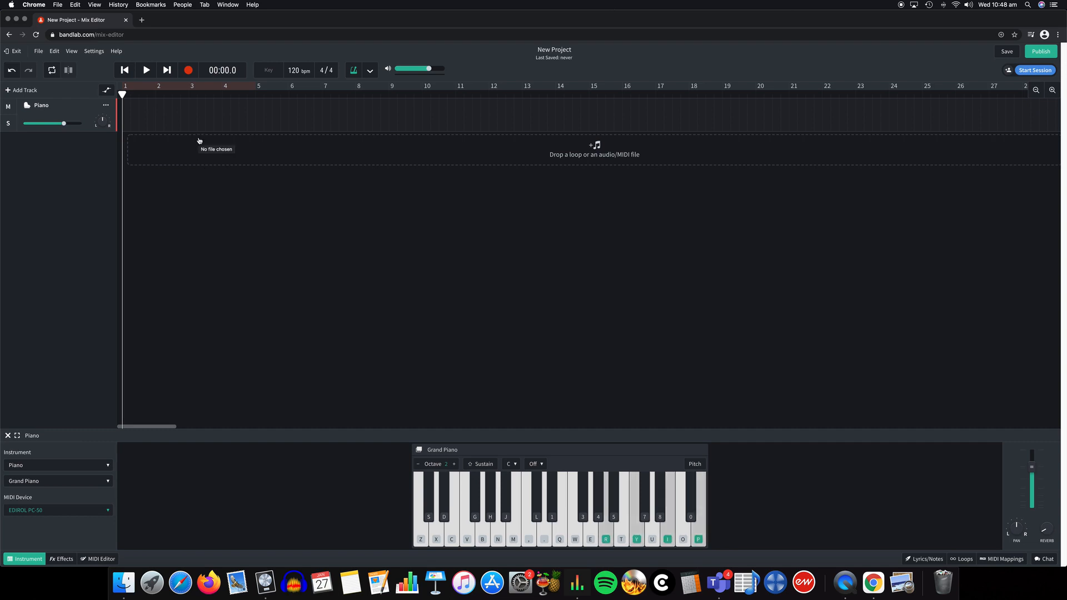
pyautogui.press('q')
pyautogui.press('e')
pyautogui.press('t')
pyautogui.press('u')
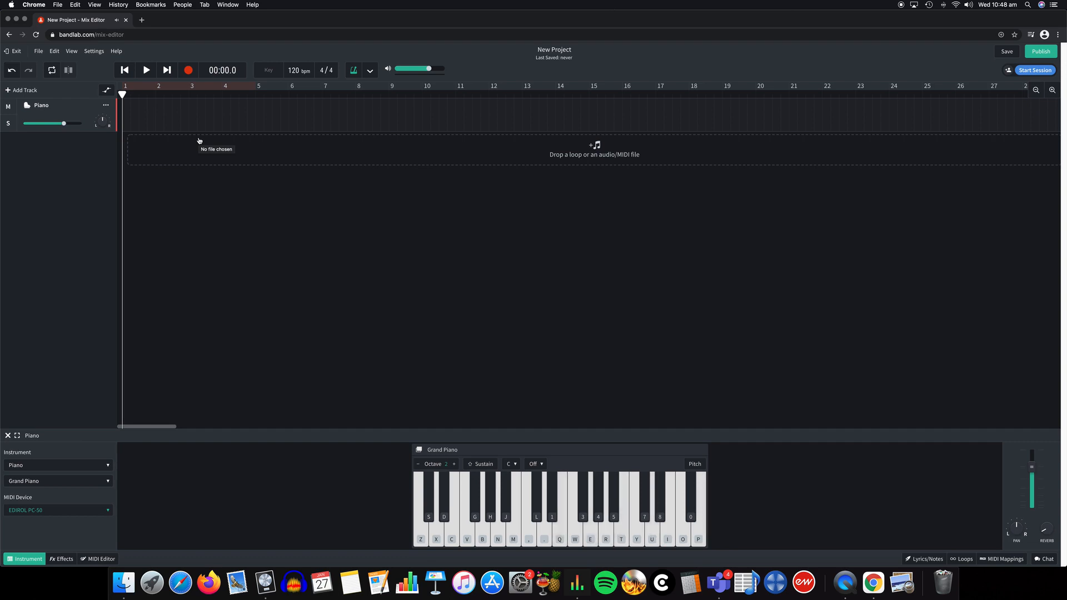
# Record a four-bar chord part on the Piano track from bar 1 and play the recorded region back
pyautogui.click(189, 71)
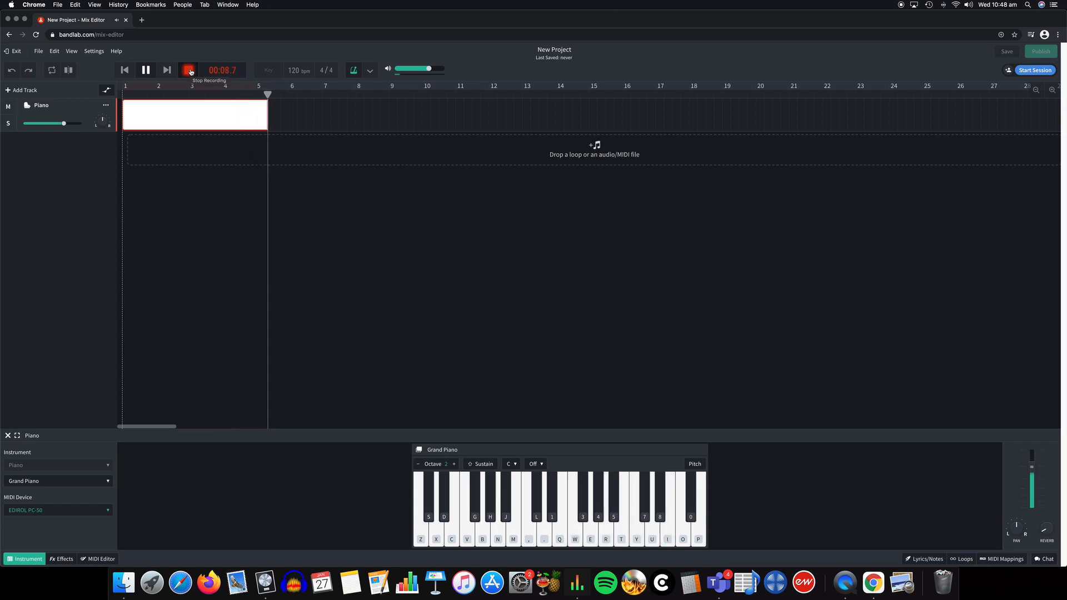
pyautogui.click(190, 71)
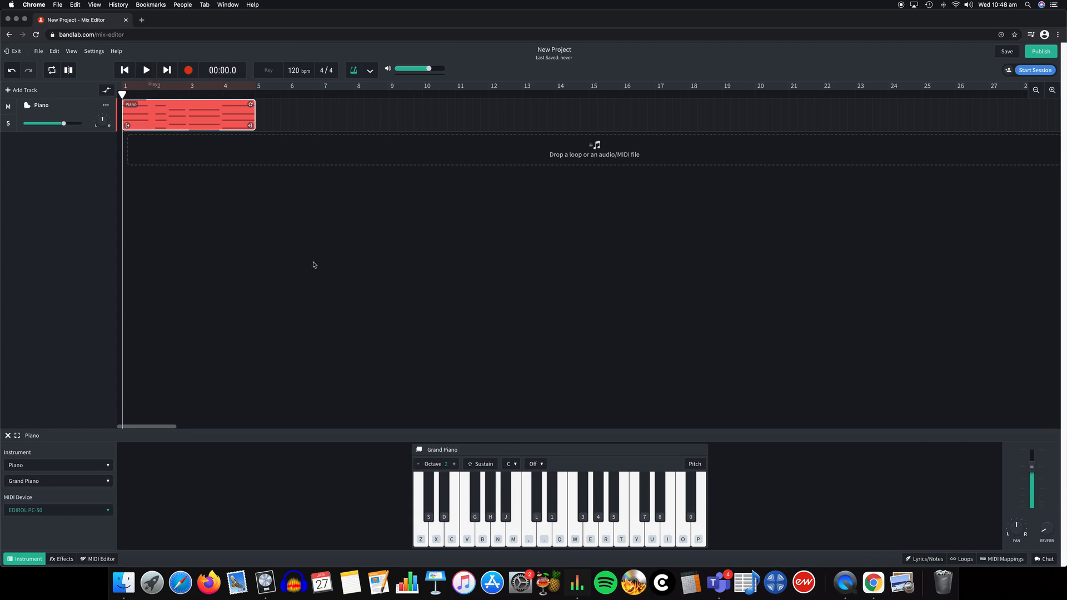
pyautogui.press('space')
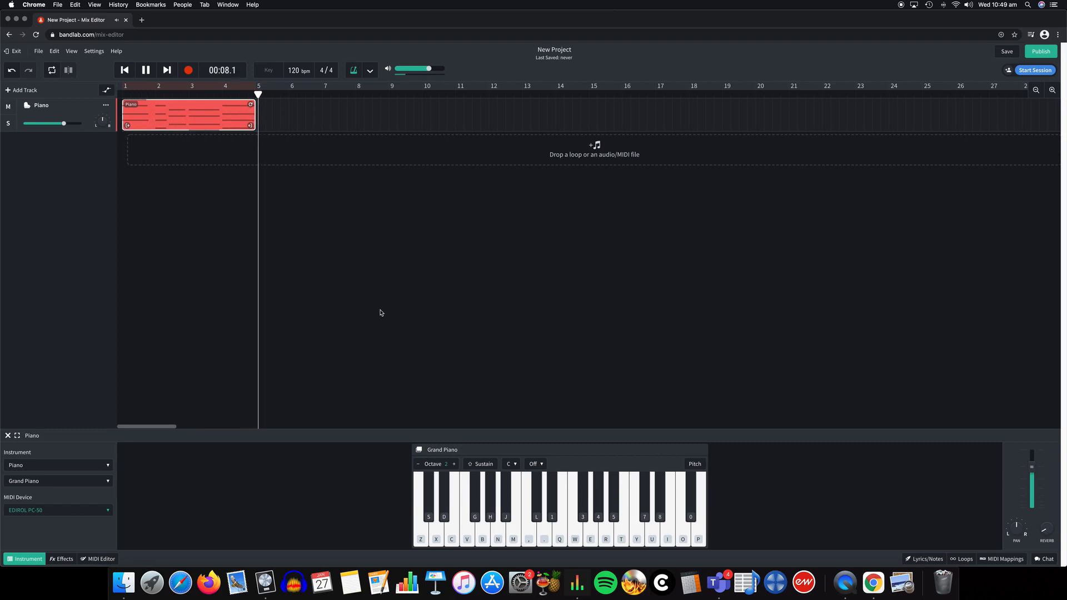
pyautogui.press('space')
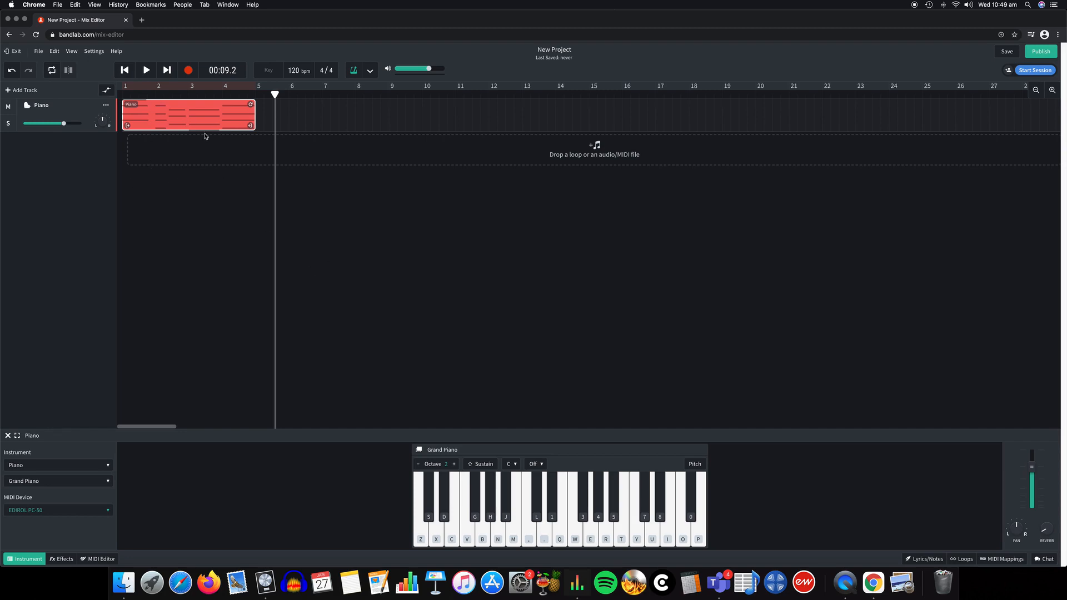
# Open the recorded Piano region in the MIDI editor, select all its notes and quantize them to 1/16
pyautogui.doubleClick(179, 112)
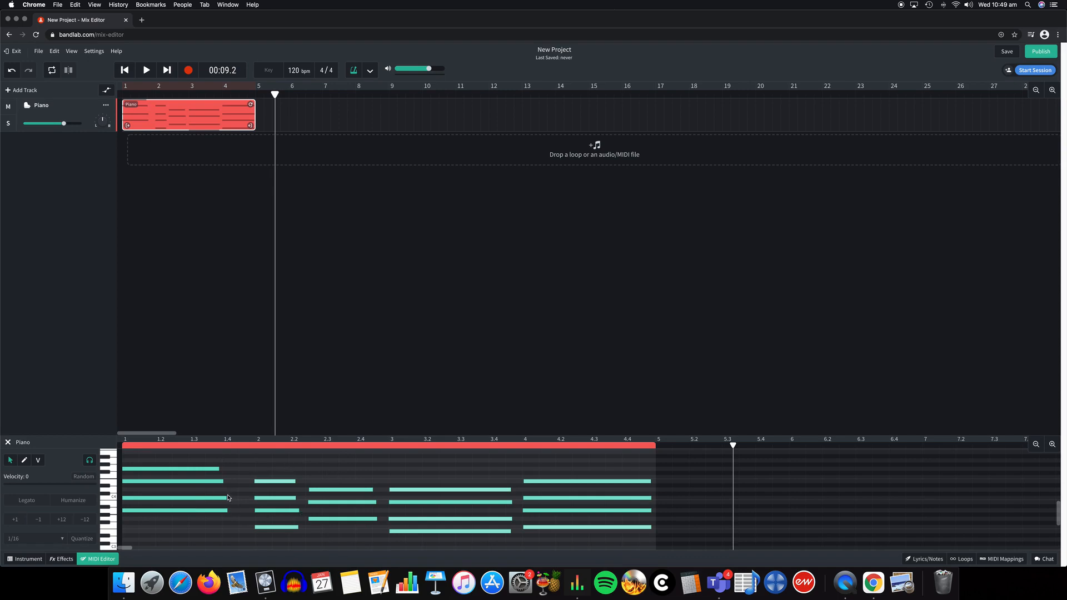
pyautogui.scroll(-1, 266, 493)
pyautogui.scroll(1, 268, 494)
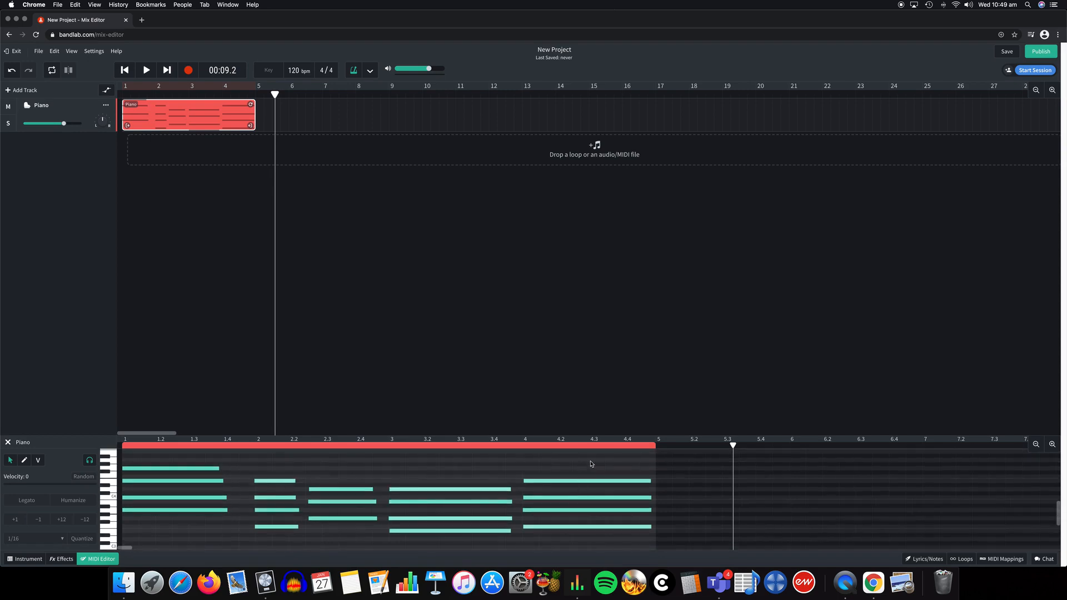
pyautogui.moveTo(609, 459); pyautogui.dragTo(154, 546)
pyautogui.click(554, 464)
pyautogui.moveTo(594, 457); pyautogui.dragTo(142, 547)
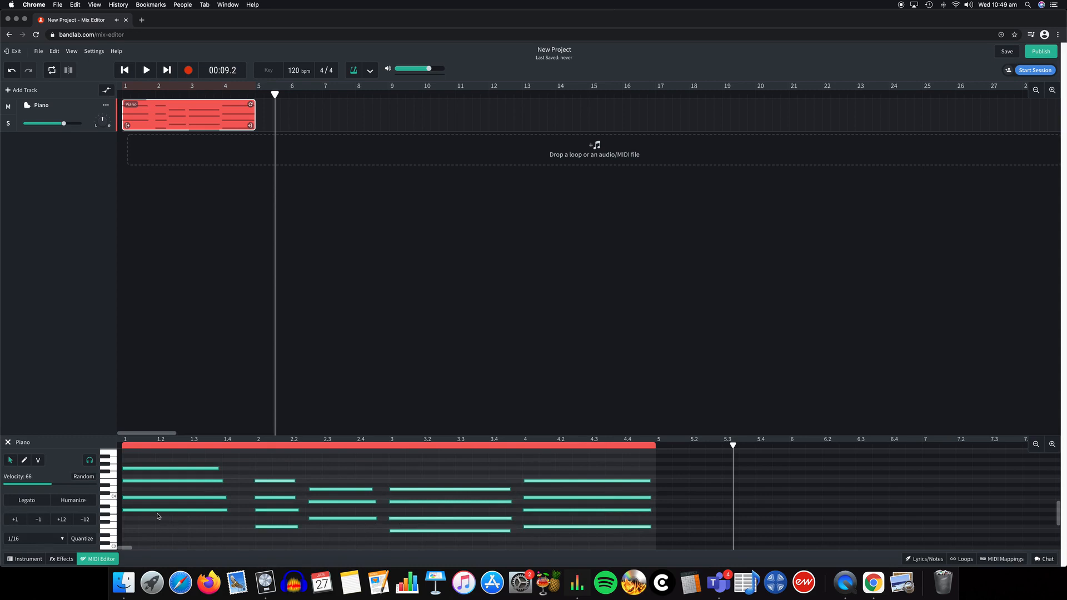
pyautogui.scroll(-1, 68, 485)
pyautogui.scroll(1, 84, 517)
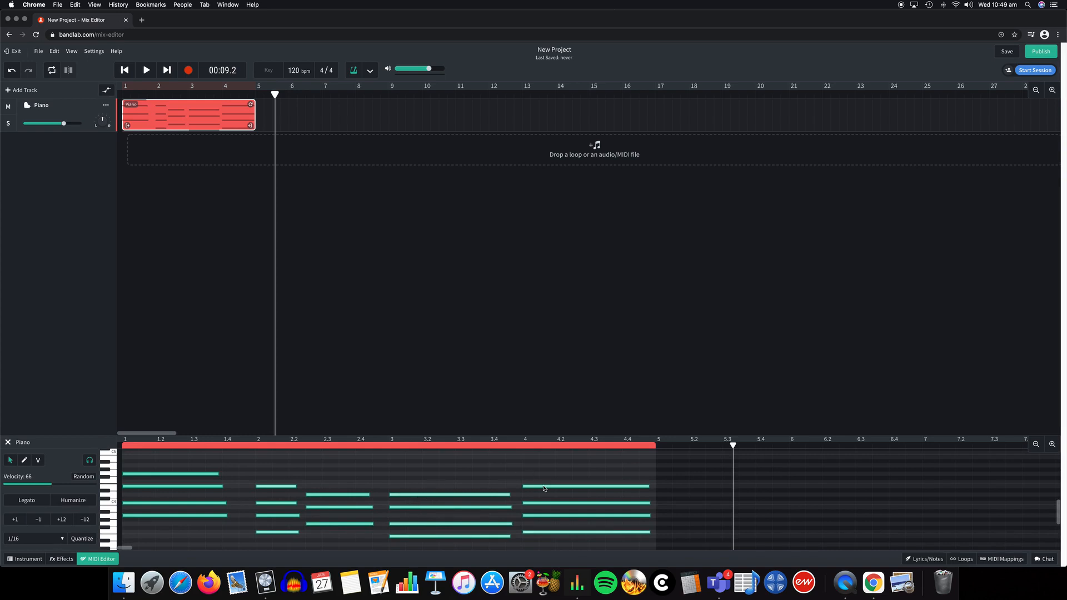
# Play the quantized Piano region from the beginning of the project to its end
pyautogui.click(125, 71)
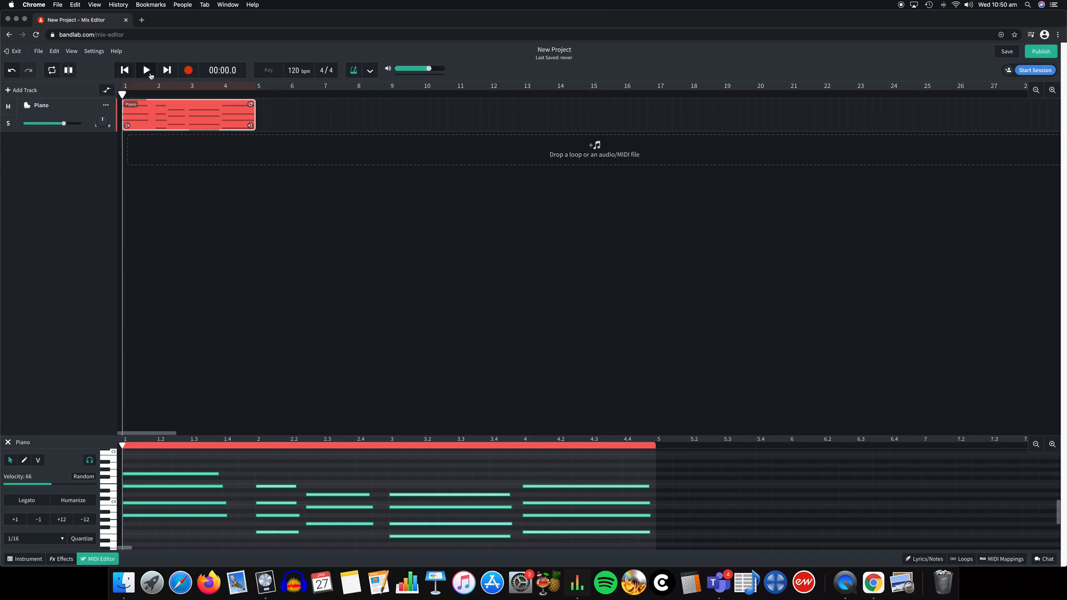
pyautogui.click(147, 73)
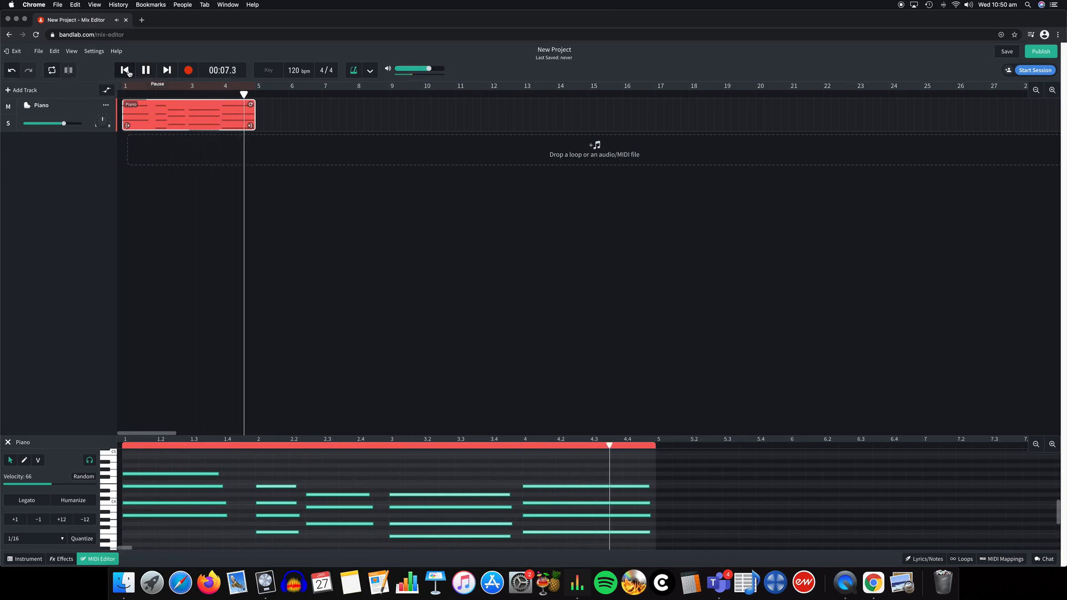
pyautogui.click(146, 70)
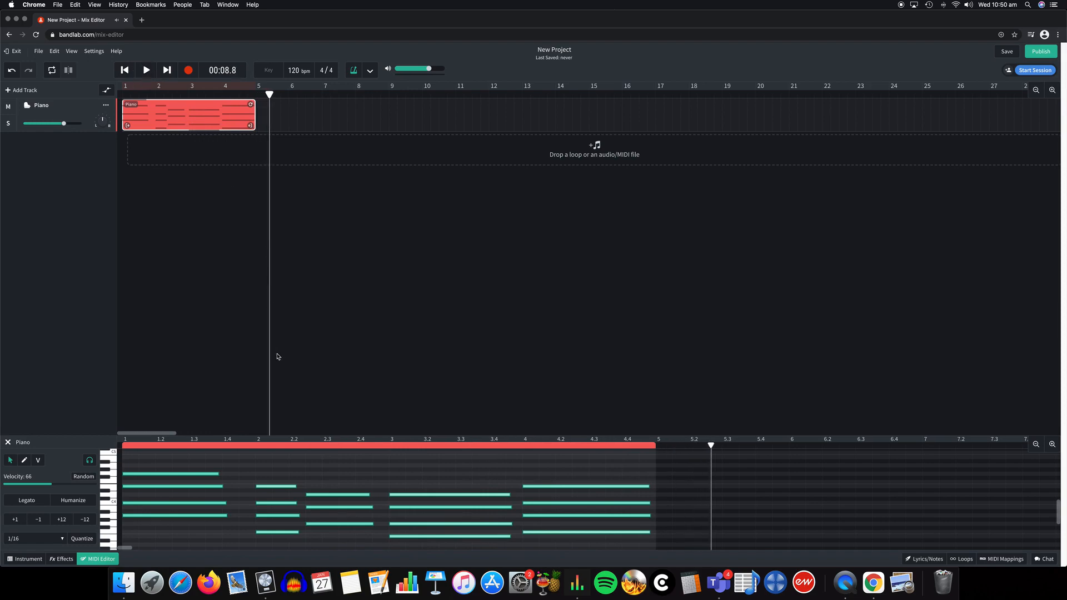
# Lengthen the four notes of the first chord so they end just before bar 2
pyautogui.click(206, 475)
pyautogui.click(219, 475)
pyautogui.click(275, 470)
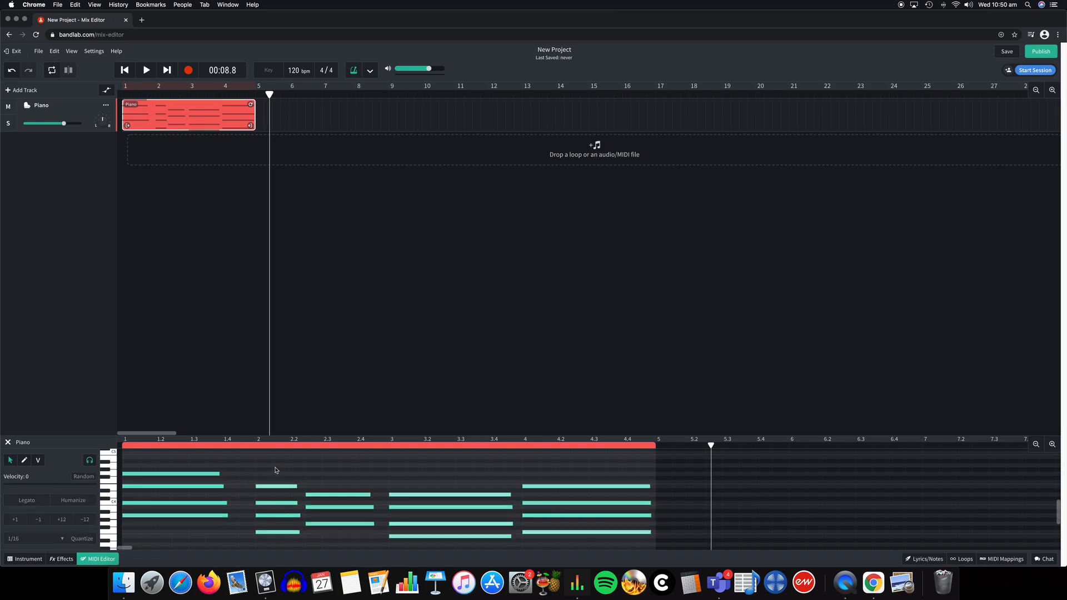
pyautogui.moveTo(219, 473); pyautogui.dragTo(249, 517)
pyautogui.click(249, 527)
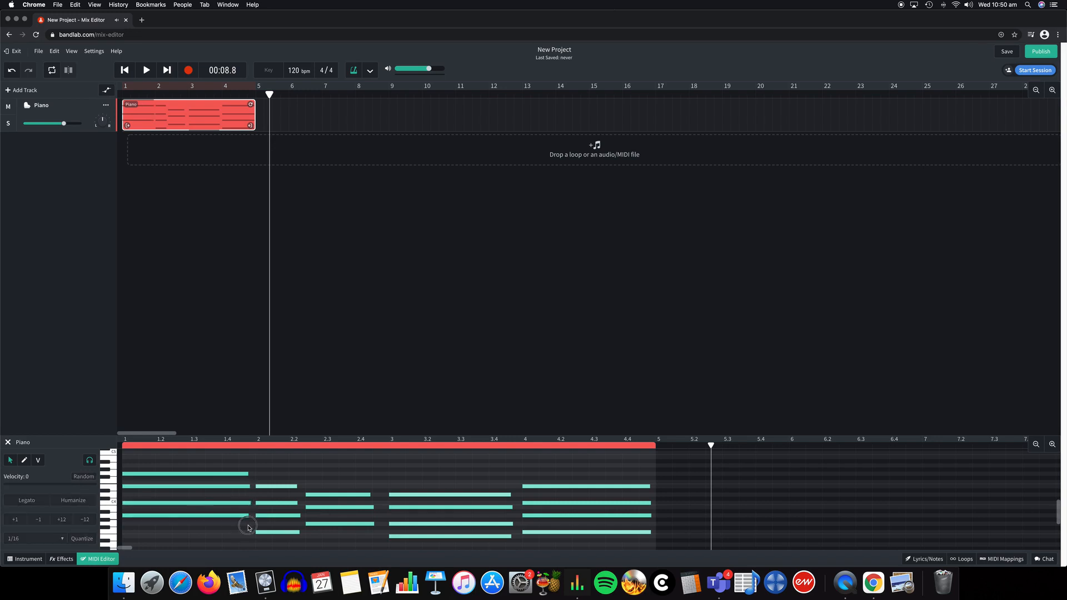
pyautogui.click(236, 520)
pyautogui.moveTo(237, 521); pyautogui.dragTo(246, 478)
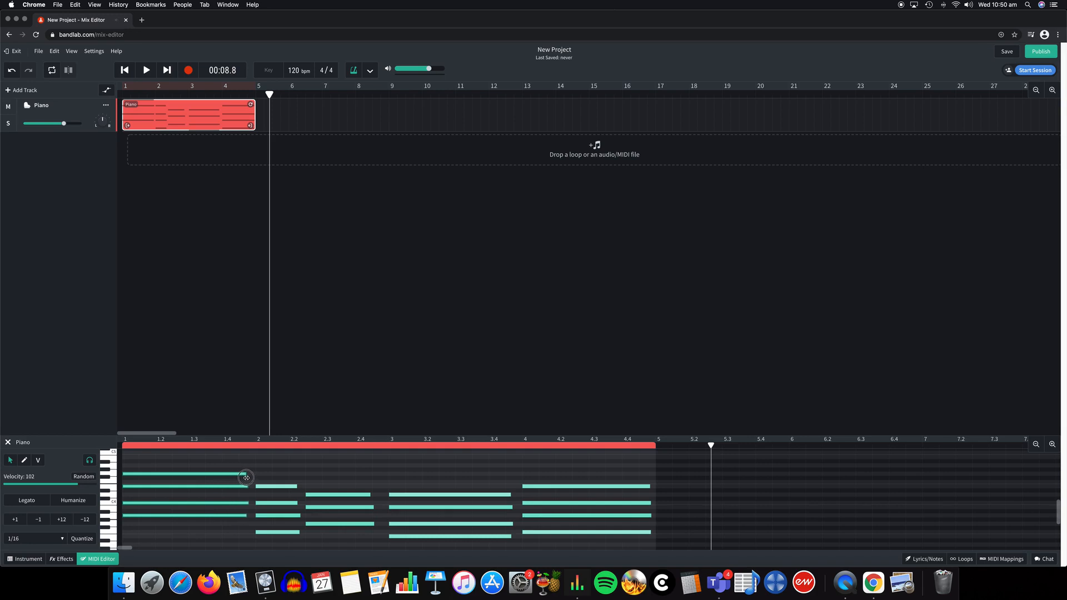
# Play the four bars from the start to hear the lengthened first chord
pyautogui.click(124, 70)
pyautogui.click(148, 71)
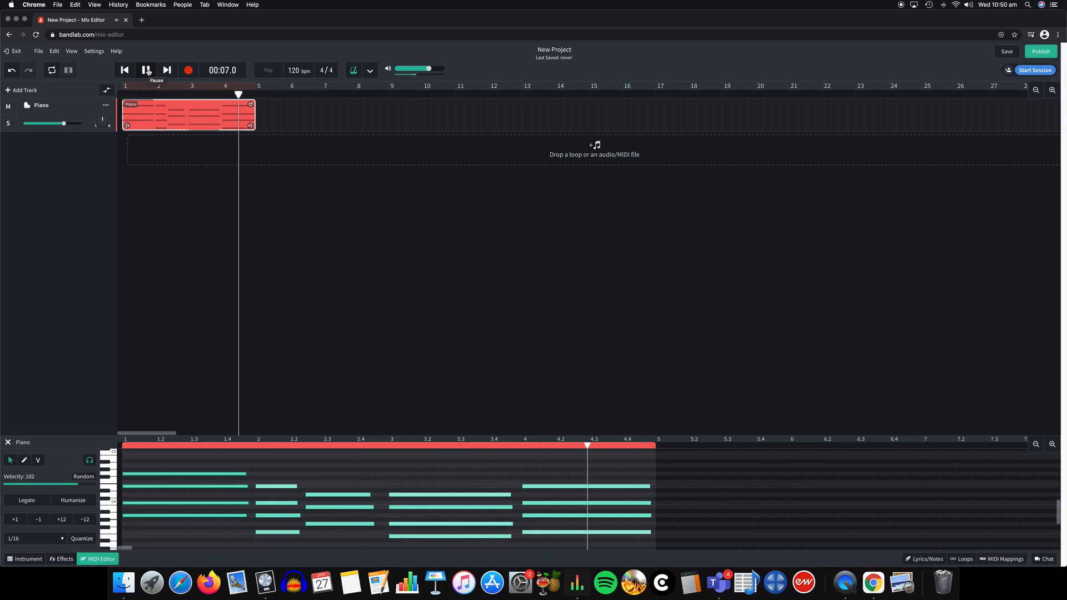
pyautogui.click(143, 71)
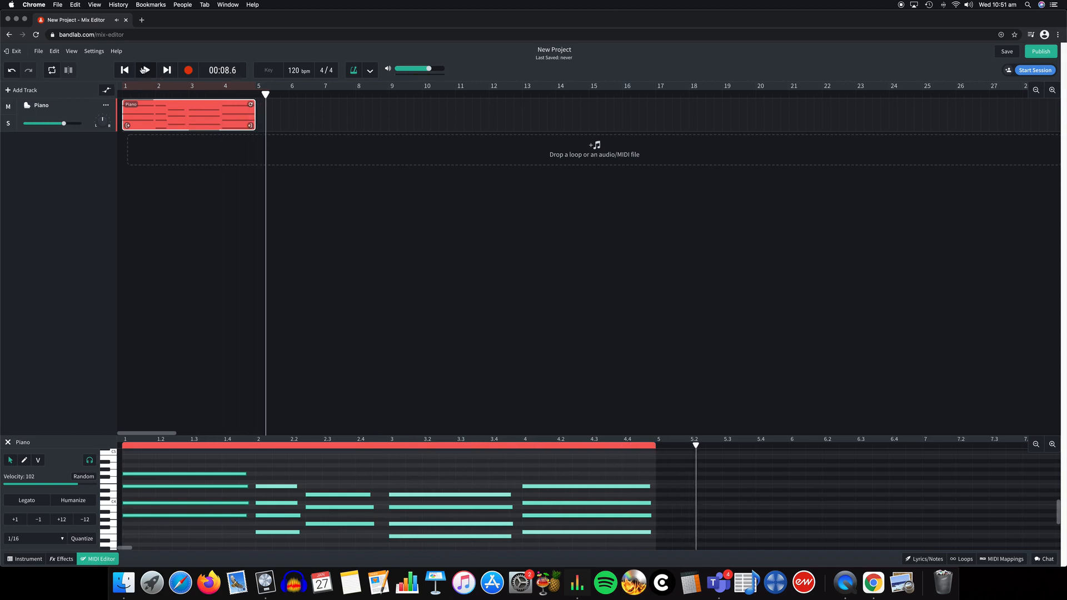
# Lengthen the three-note chord in the second half of bar 2 to end just before bar 3, and close the MIDI editor
pyautogui.scroll(-2, 349, 496)
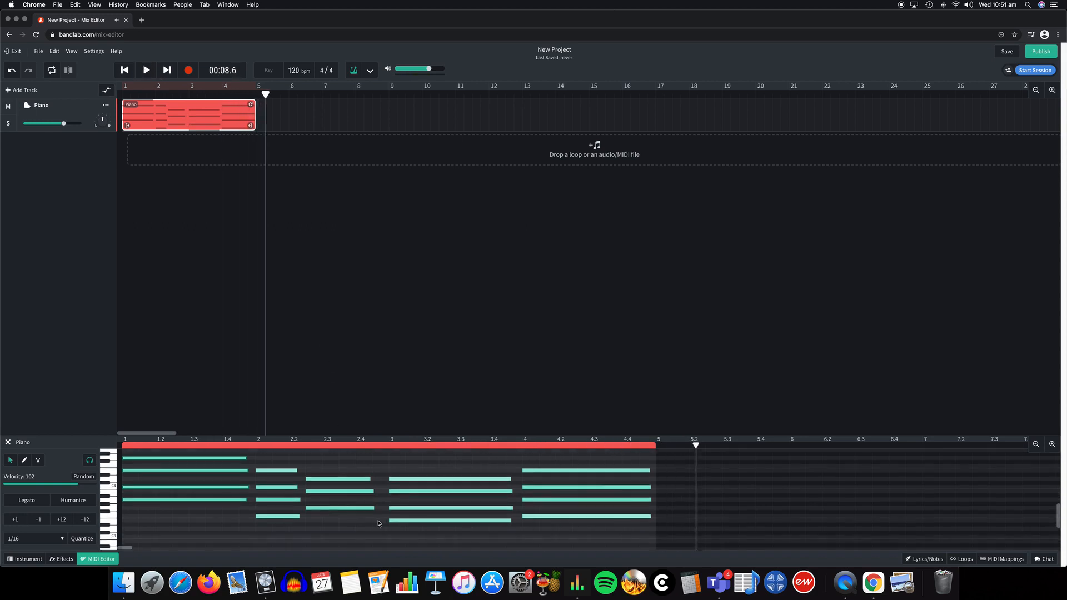
pyautogui.click(363, 509)
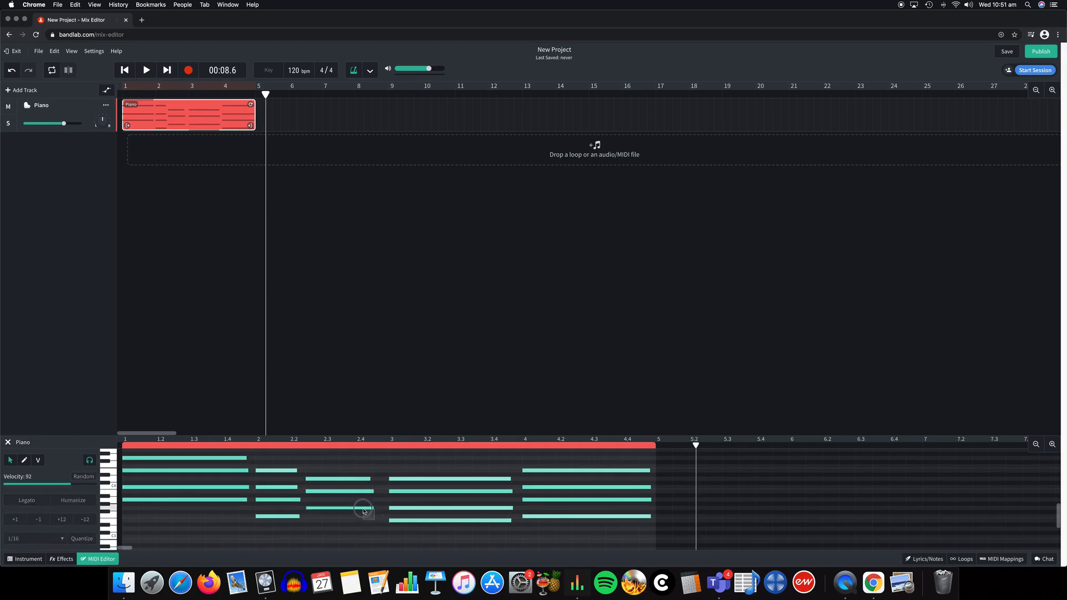
pyautogui.moveTo(370, 514); pyautogui.dragTo(307, 468)
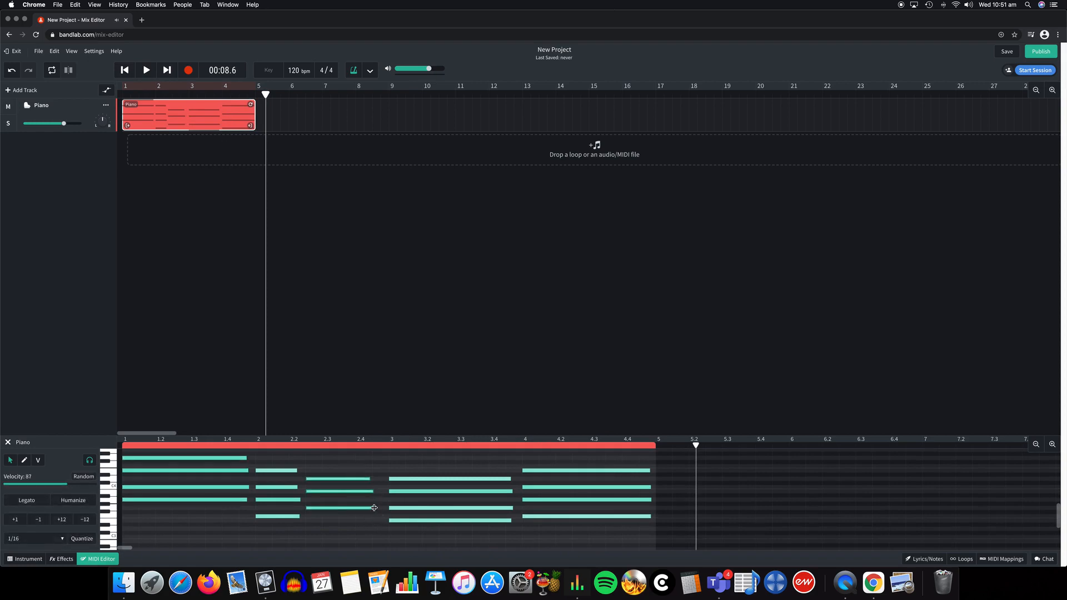
pyautogui.moveTo(373, 509); pyautogui.dragTo(382, 509)
pyautogui.click(379, 529)
pyautogui.scroll(1, 378, 526)
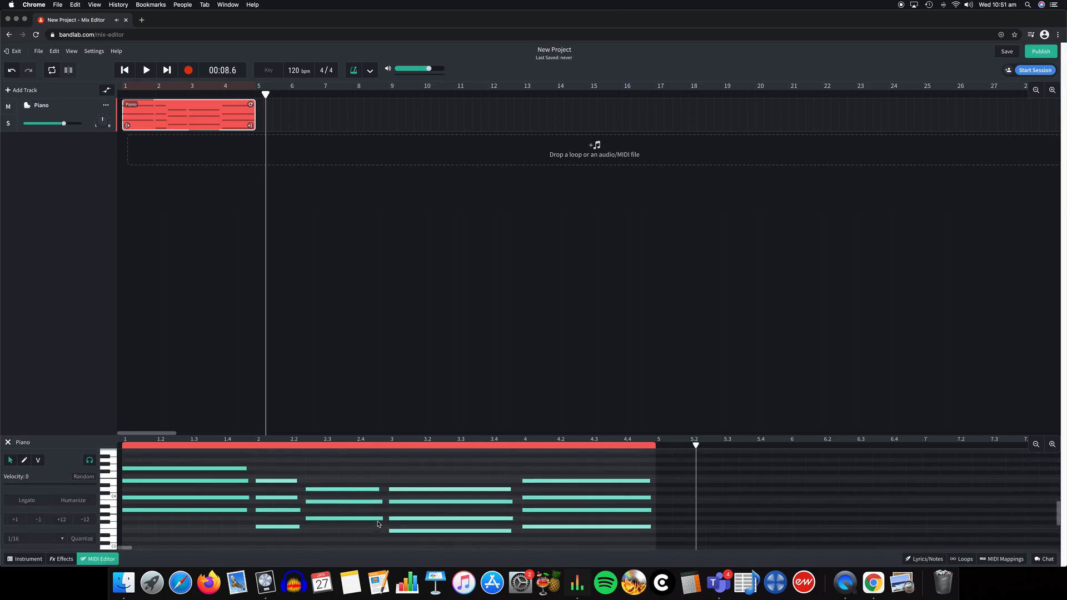
pyautogui.click(8, 444)
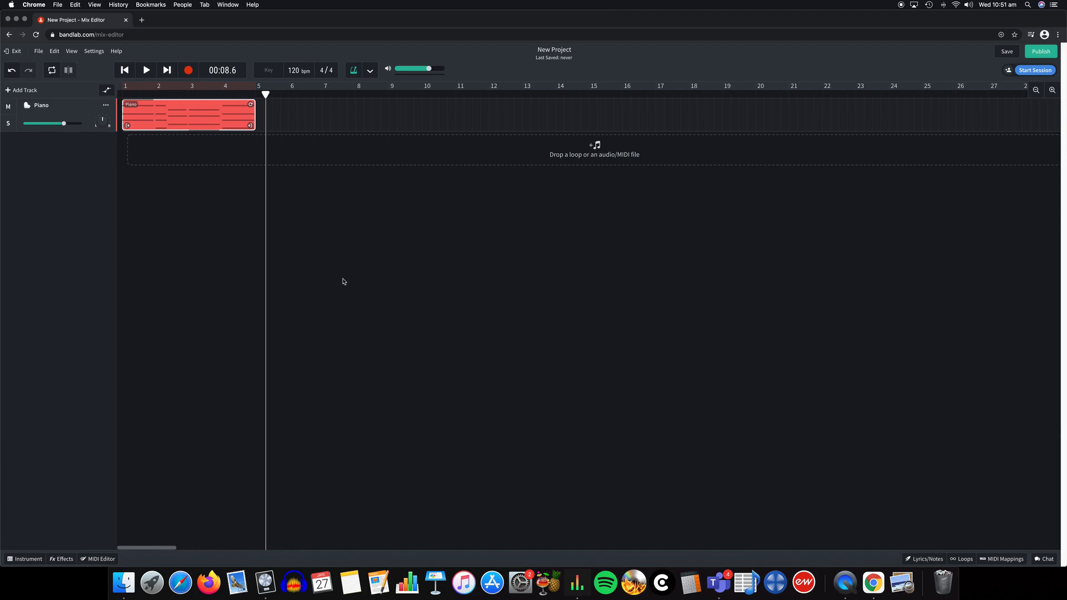
# Return the playhead to the project start and loop the four-bar Piano region out to bar 17
pyautogui.press('space')
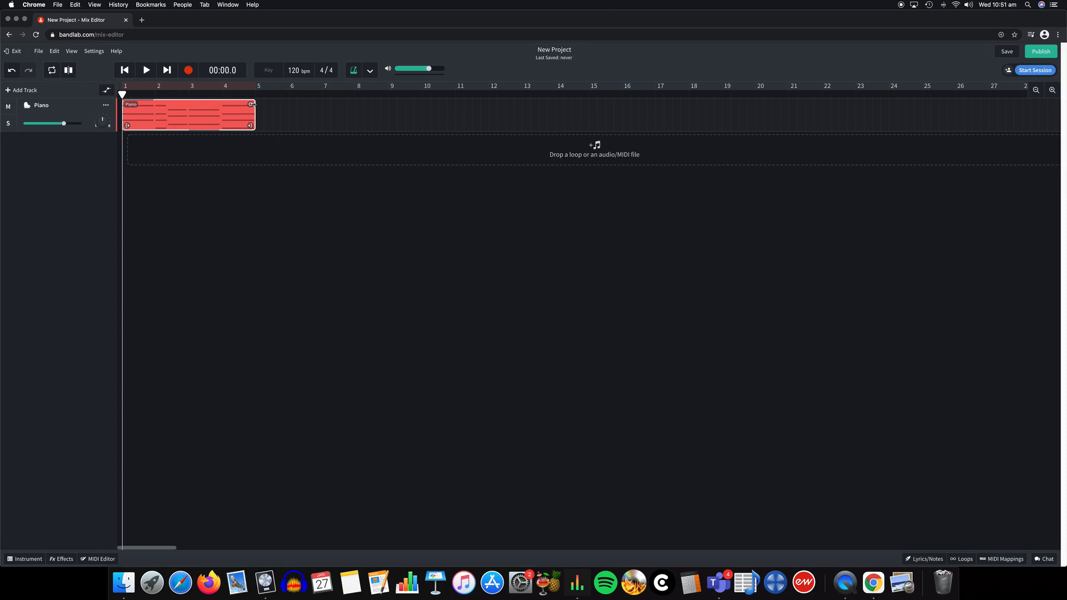
pyautogui.moveTo(251, 104); pyautogui.dragTo(386, 120)
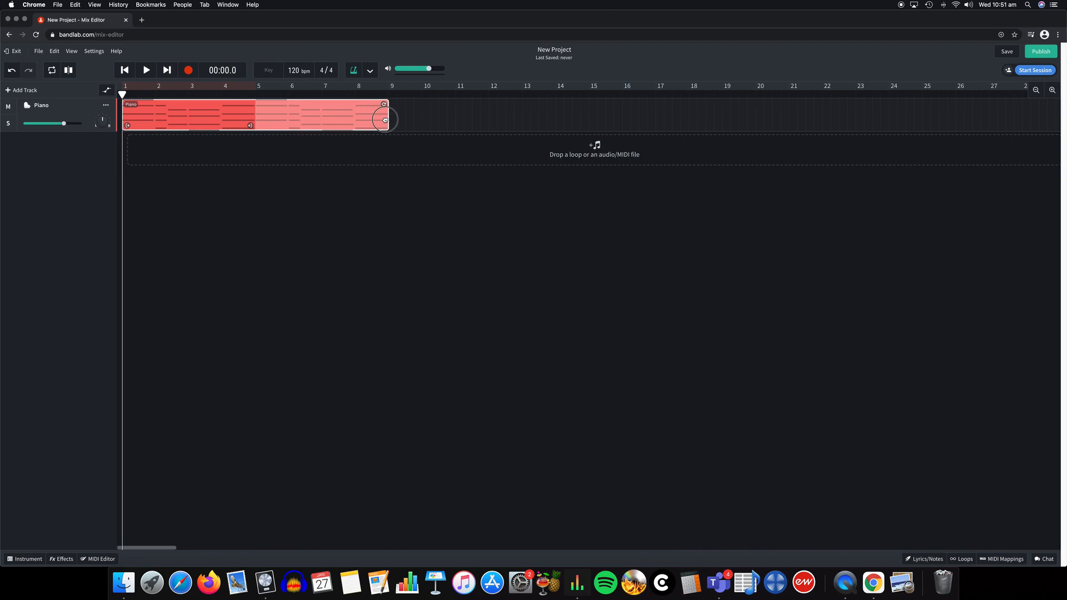
pyautogui.moveTo(385, 120); pyautogui.dragTo(653, 122)
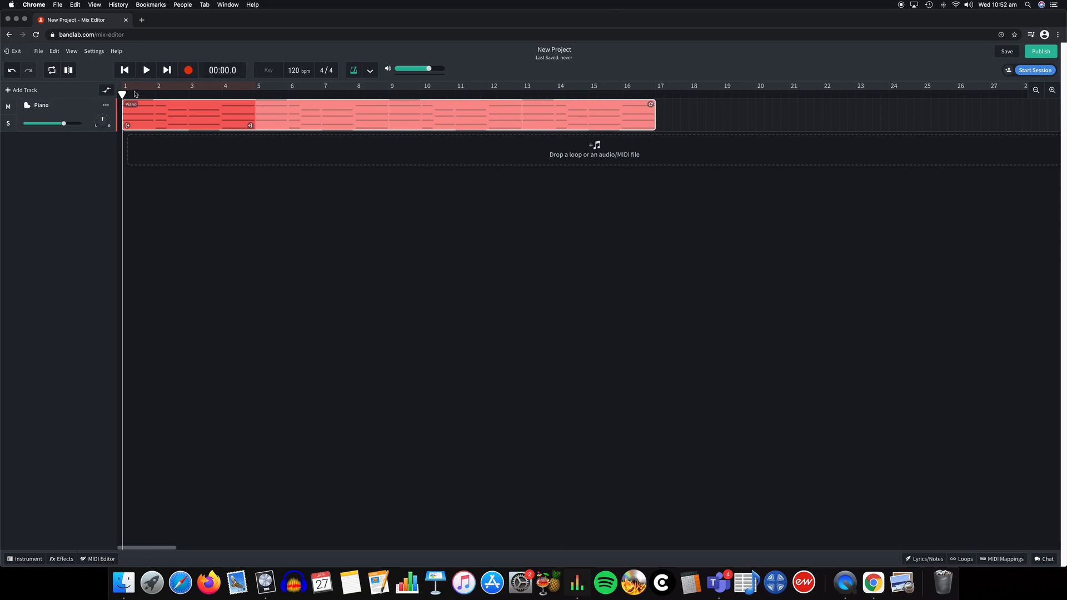
# Play the looped Piano region from just before bar 4, stop after bar 7 and return the playhead to the beginning
pyautogui.moveTo(123, 94); pyautogui.dragTo(102, 114)
pyautogui.moveTo(651, 103)
pyautogui.mouseDown()
pyautogui.moveTo(255, 112)
pyautogui.moveTo(847, 117)
pyautogui.moveTo(651, 111)
pyautogui.mouseUp()
pyautogui.click(218, 96)
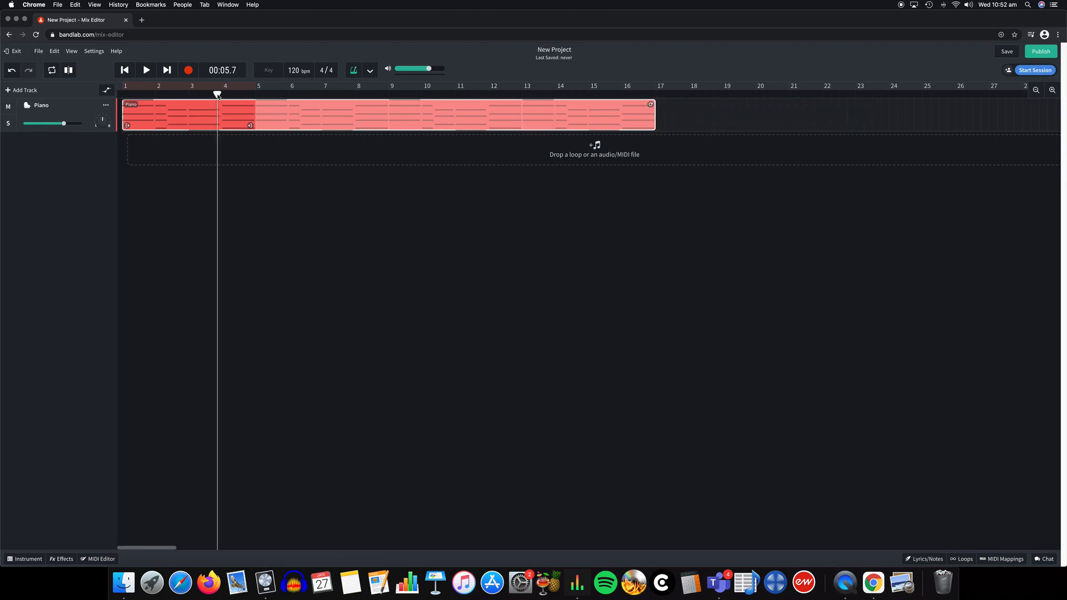
pyautogui.press('space')
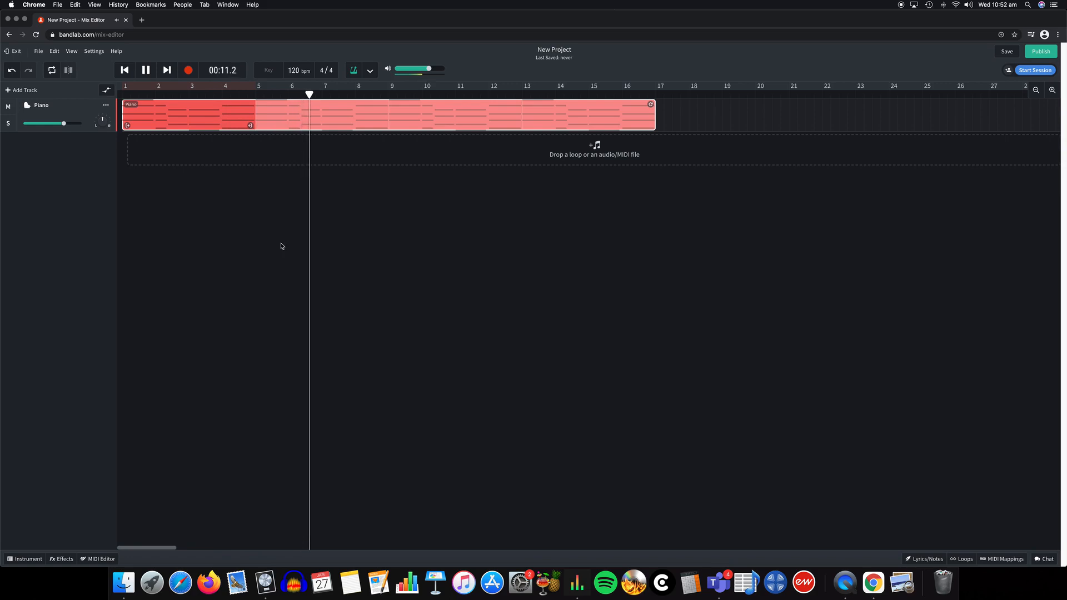
pyautogui.press('space')
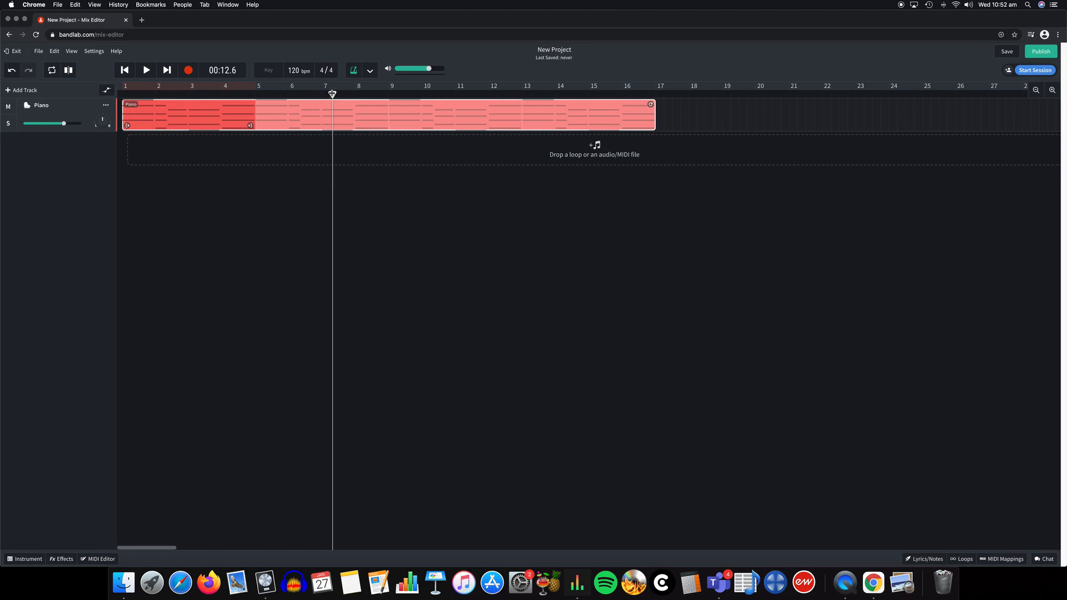
pyautogui.moveTo(332, 95); pyautogui.dragTo(98, 96)
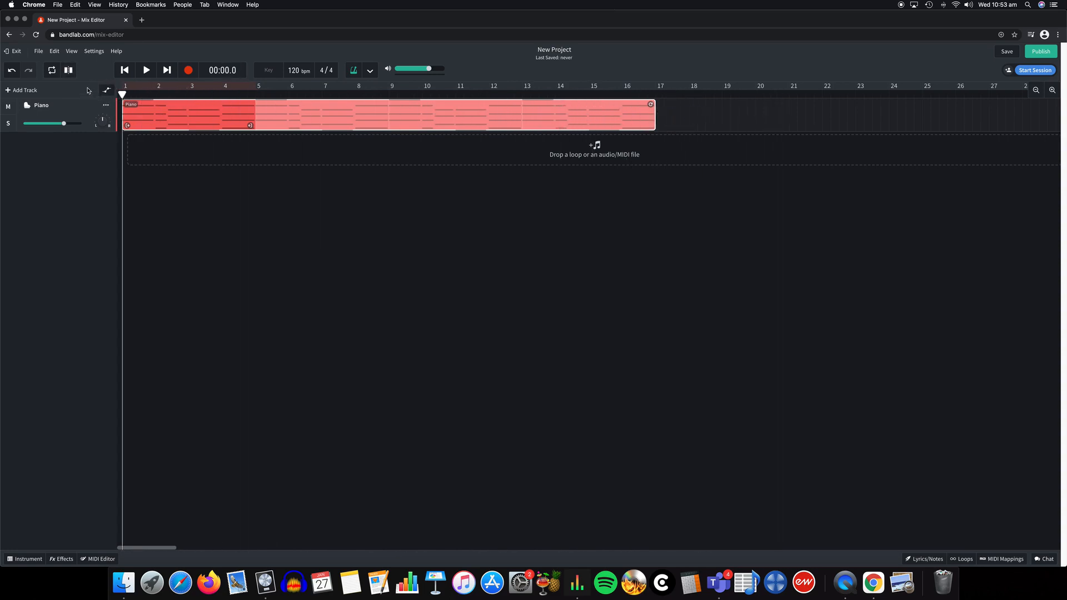